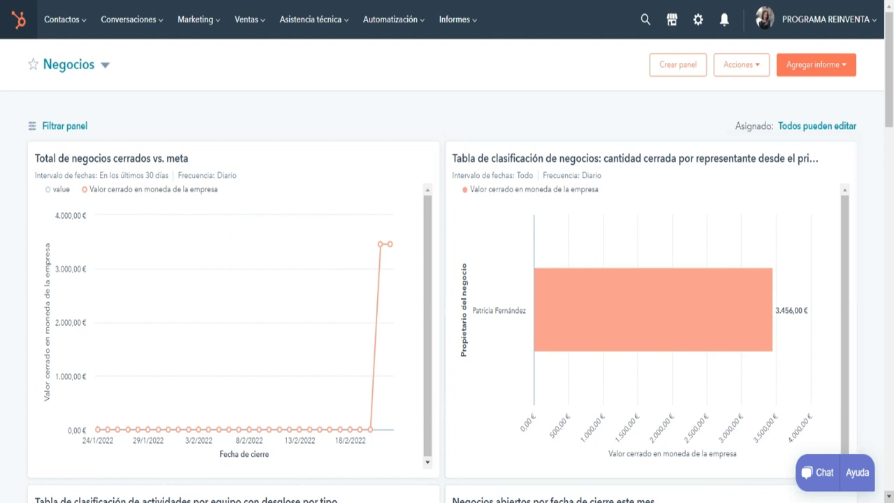
Leave the deals dashboard, browse the Contactos, Marketing and Ventas menus, and open the Contactos list.
scroll(447, 280, down, 7)
scroll(447, 280, down, 5)
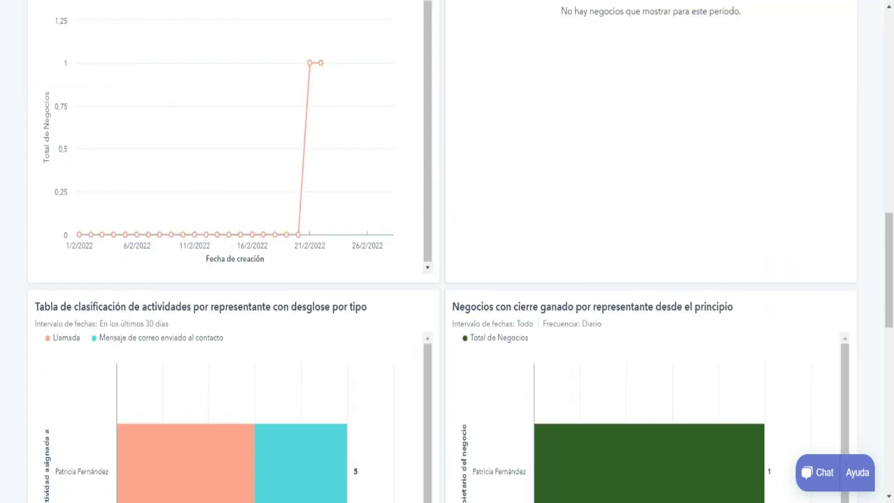
scroll(447, 280, up, 12)
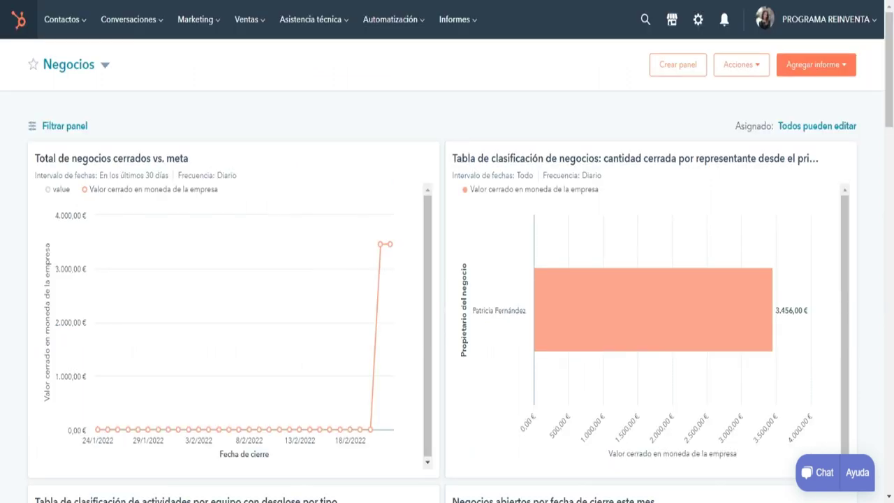
click(64, 19)
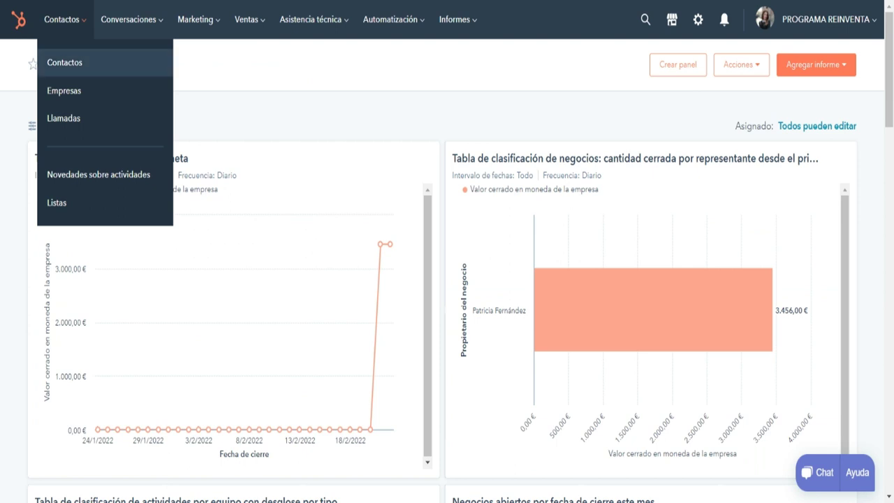
key(Down)
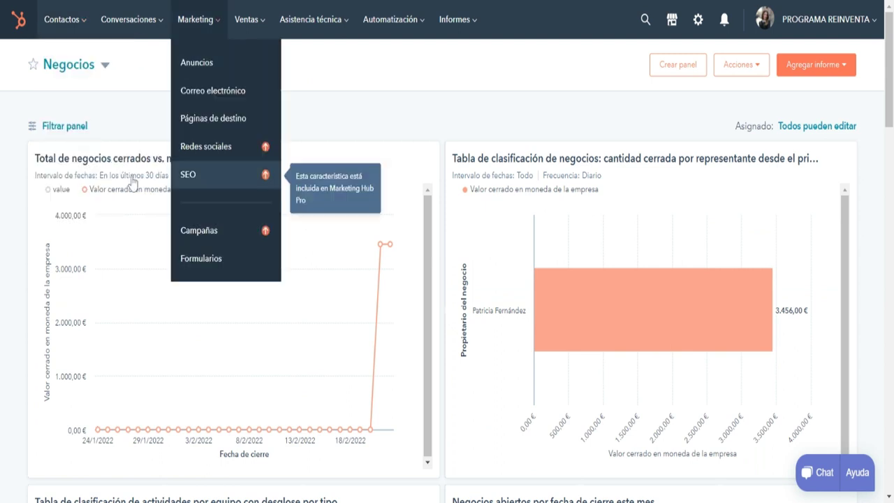
mouse_move(246, 19)
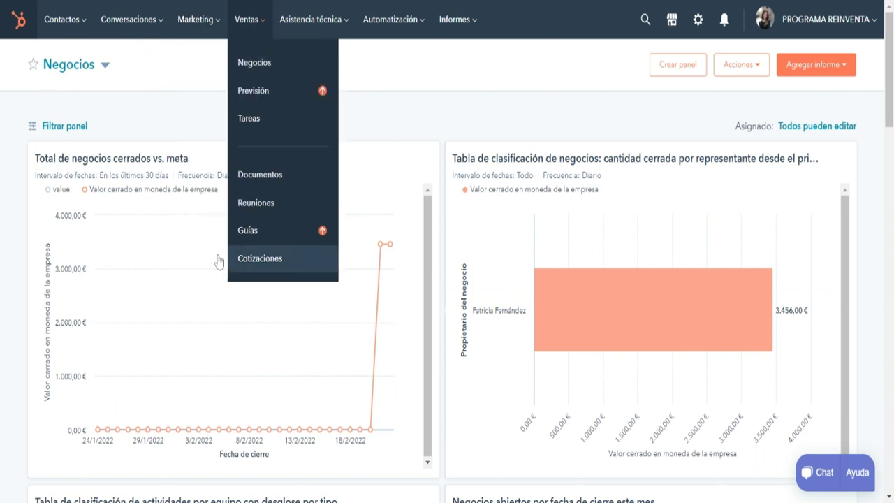
mouse_move(310, 19)
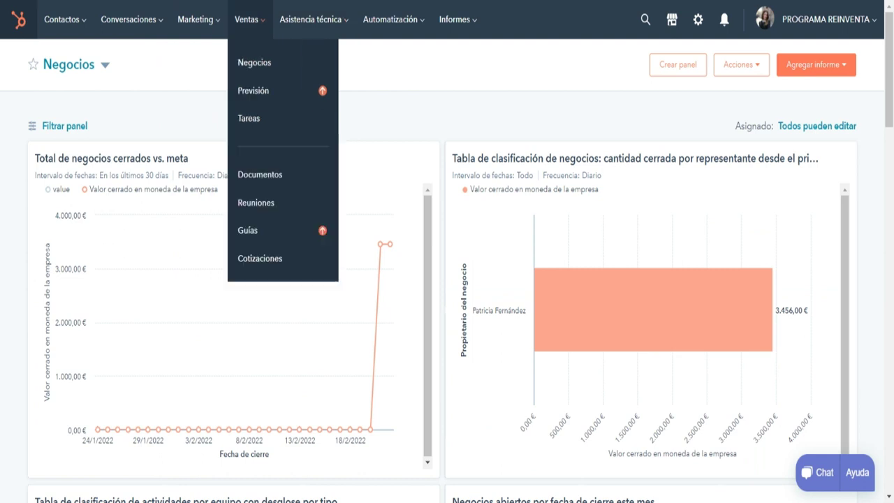
mouse_move(62, 19)
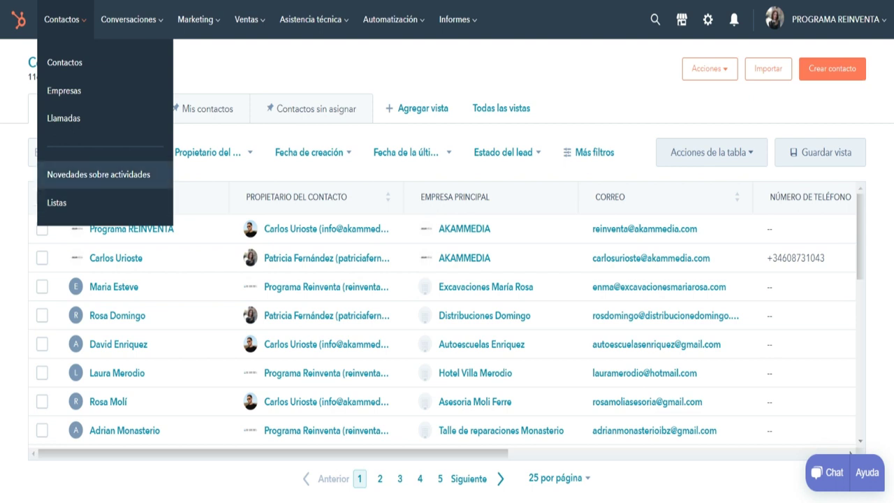
Look over the Asistencia técnica menu, then open the Importaciones page with Importar.
click(311, 19)
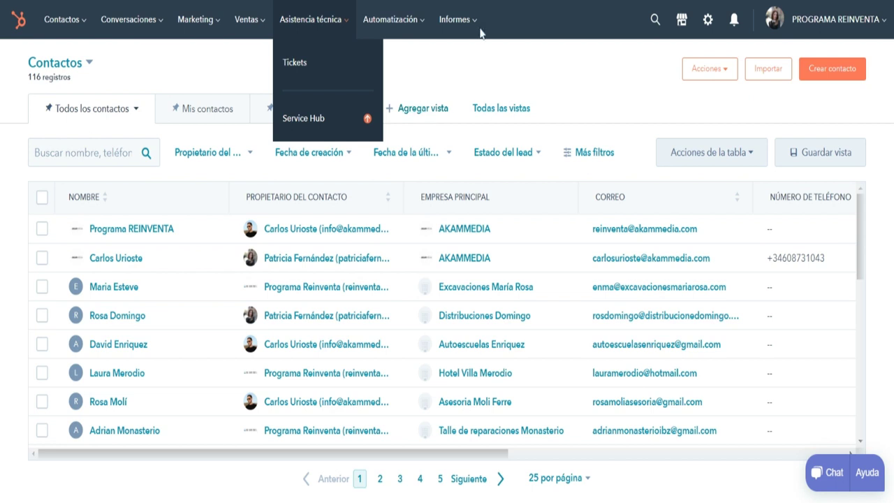
click(708, 23)
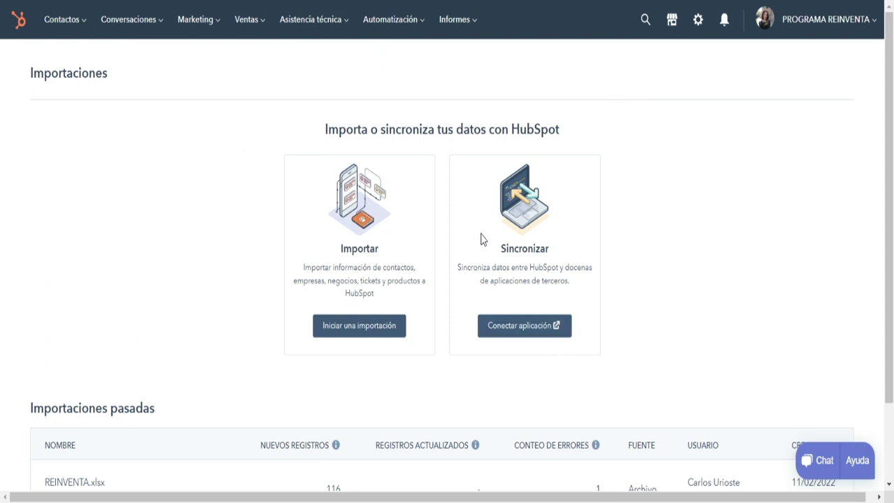
Return to the Contactos list and dismiss the Crear contacto form without saving.
click(63, 19)
click(64, 62)
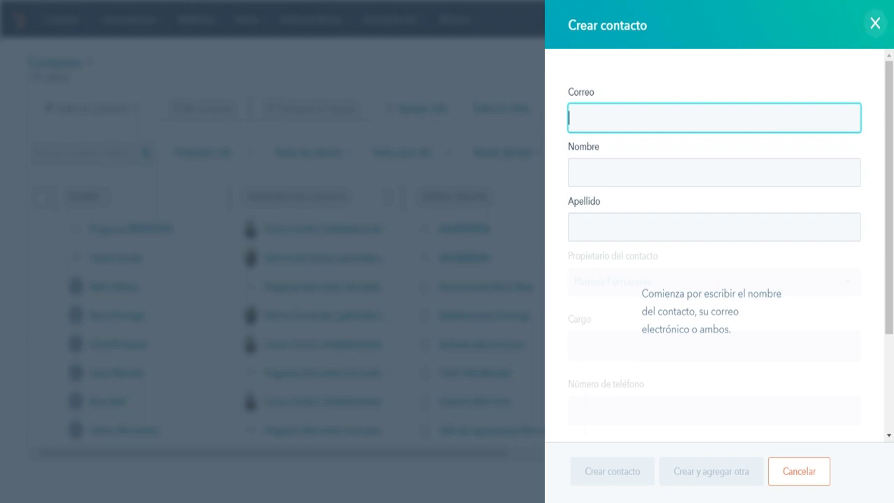
key(Escape)
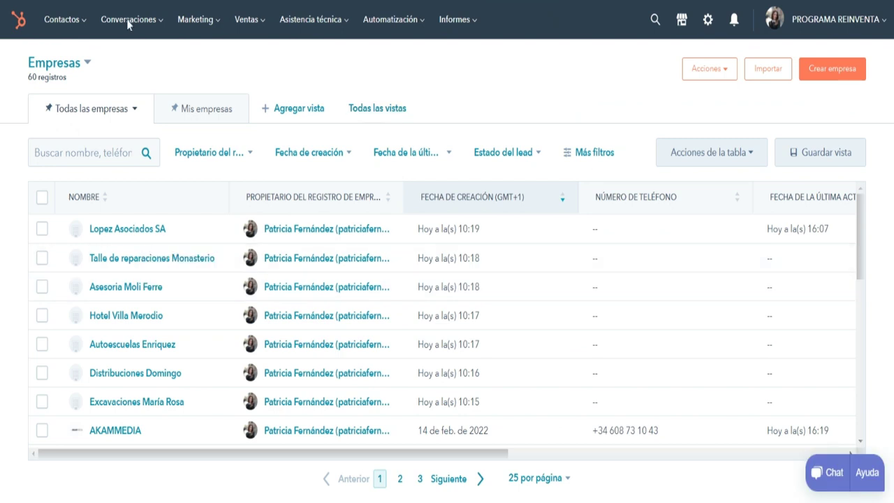
Close the Crear empresa form unsaved and head to the AKAMMEDIA manager's contact record.
click(61, 20)
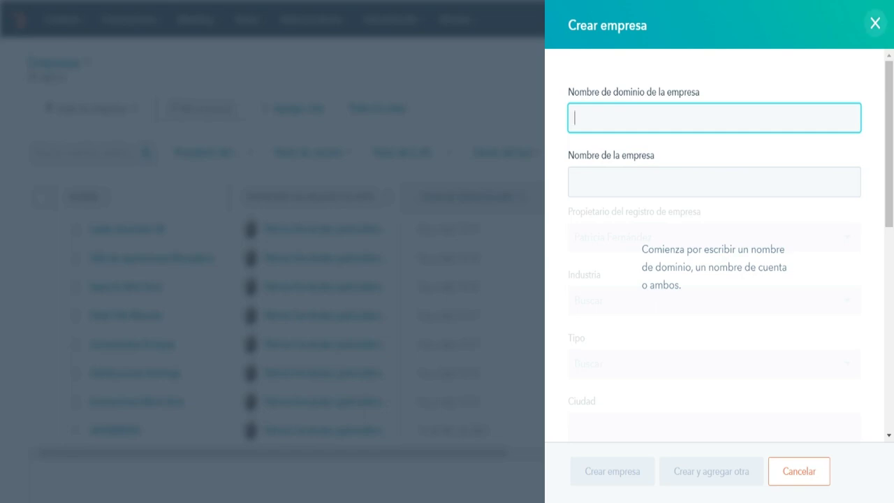
click(875, 23)
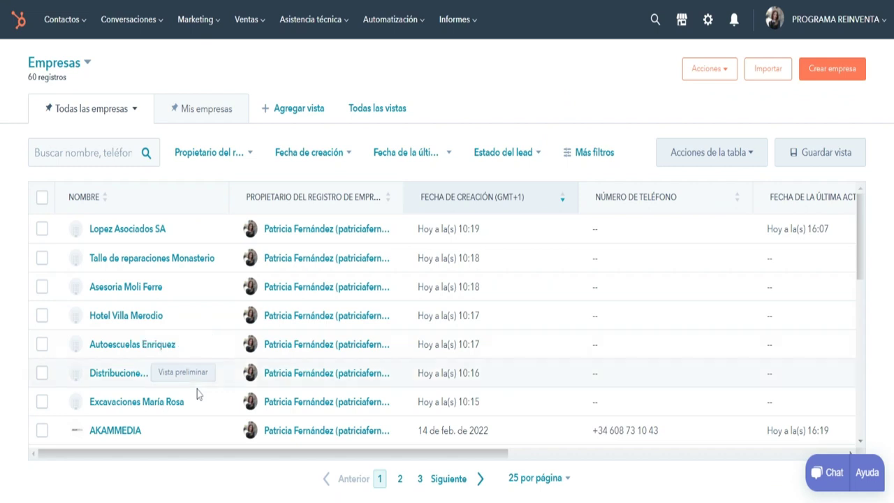
click(61, 19)
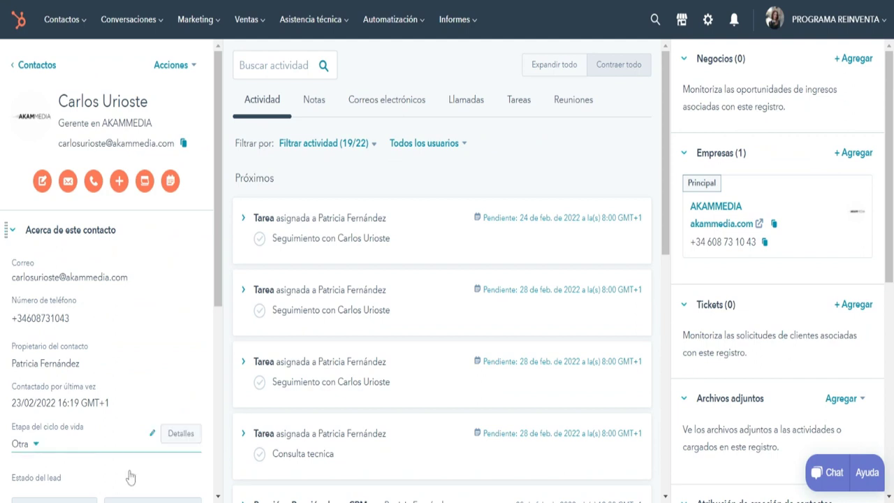
scroll(130, 476, down, 4)
scroll(130, 477, down, 1)
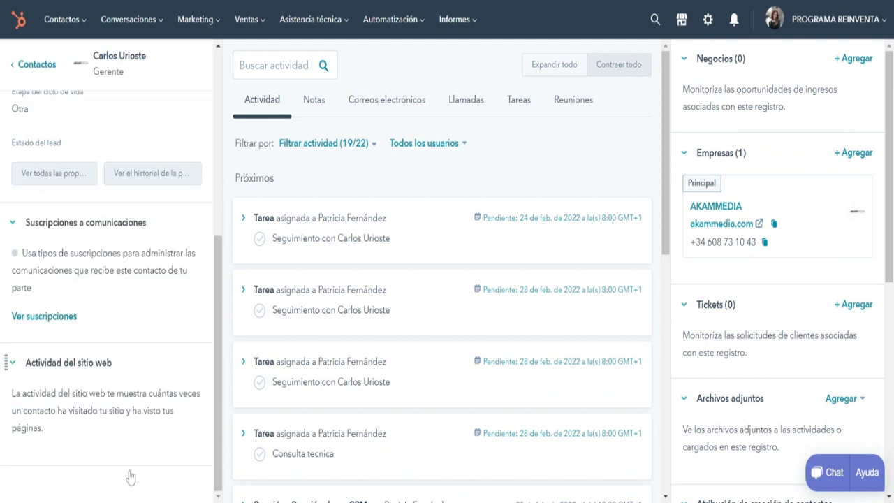
scroll(97, 128, up, 3)
scroll(96, 128, up, 2)
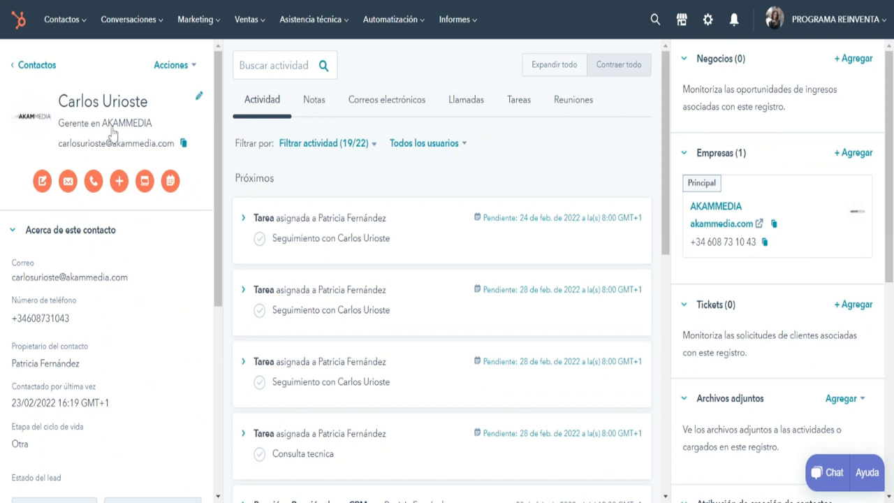
mouse_move(780, 186)
scroll(441, 279, down, 2)
scroll(442, 280, down, 5)
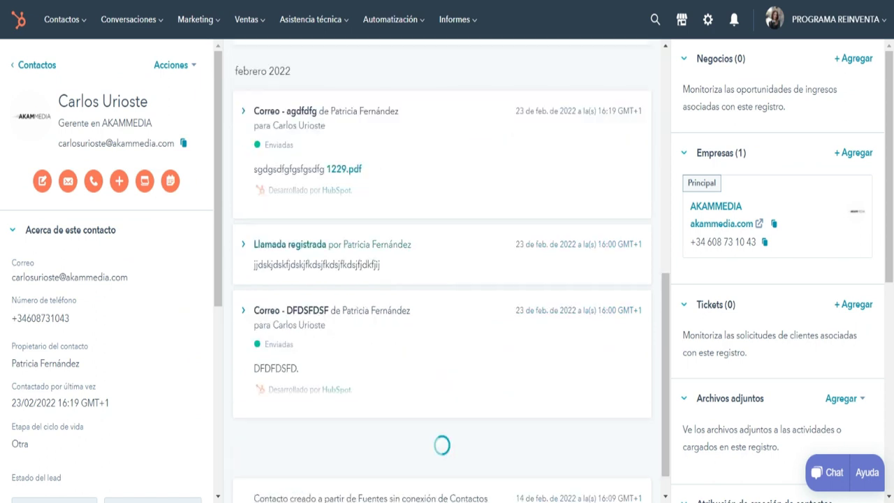
scroll(441, 279, down, 5)
scroll(442, 279, down, 5)
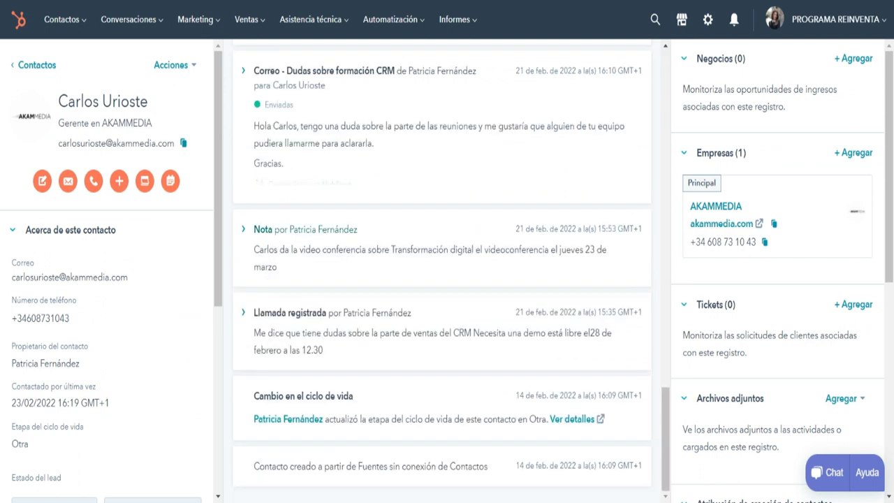
scroll(350, 268, up, 15)
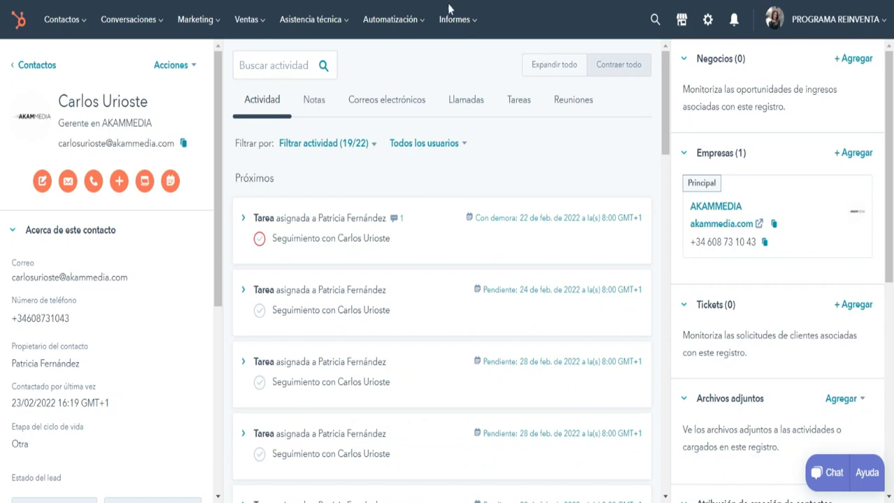
scroll(442, 279, down, 2)
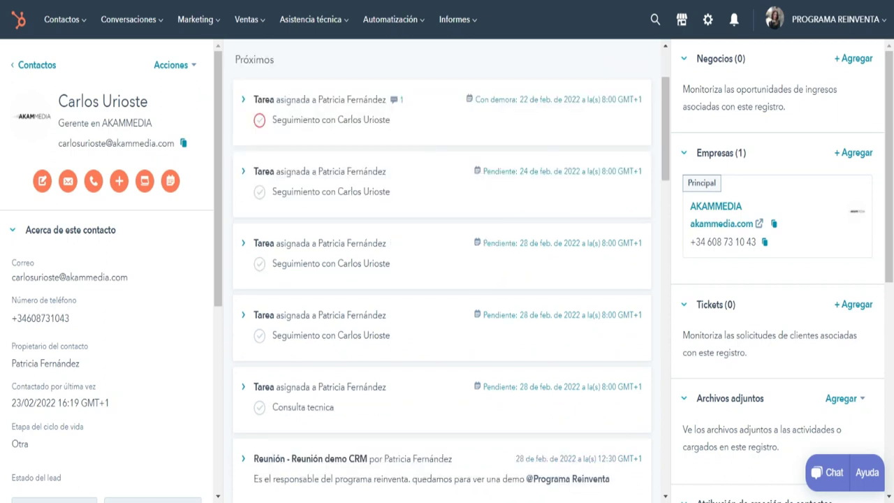
scroll(442, 279, down, 10)
scroll(442, 279, down, 2)
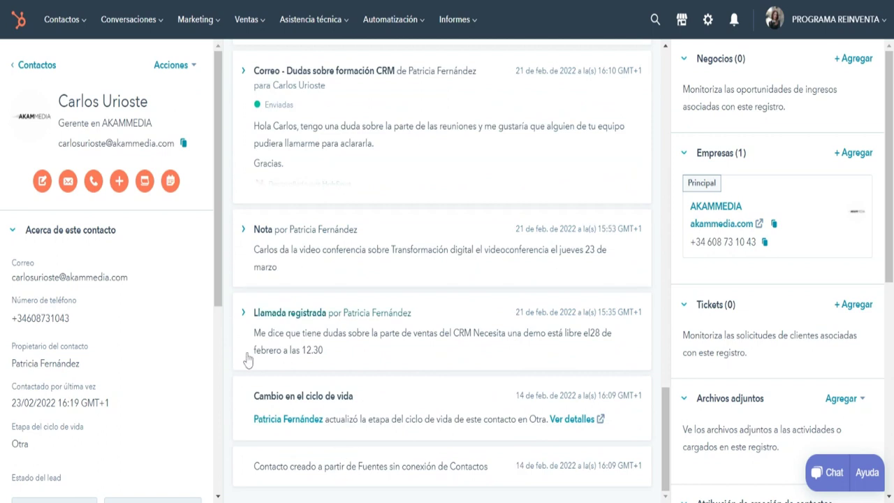
scroll(266, 356, up, 2)
scroll(278, 354, up, 1)
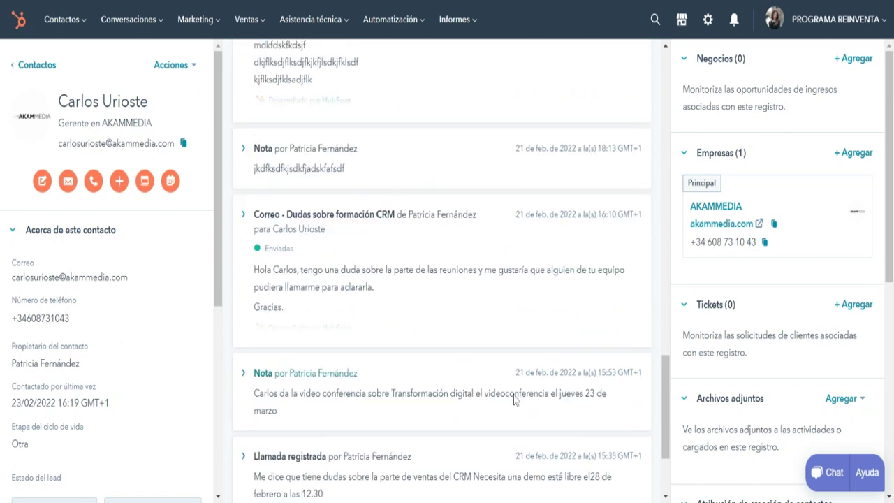
scroll(515, 400, up, 1)
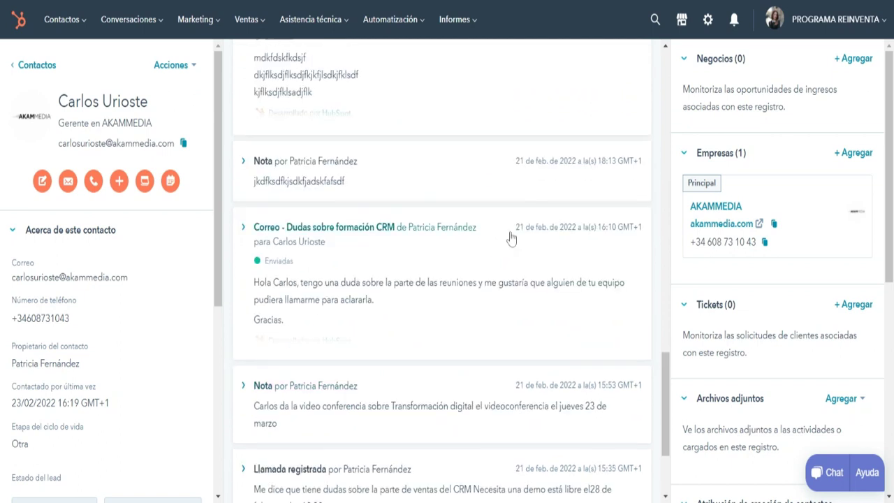
scroll(511, 239, up, 3)
scroll(511, 238, up, 1)
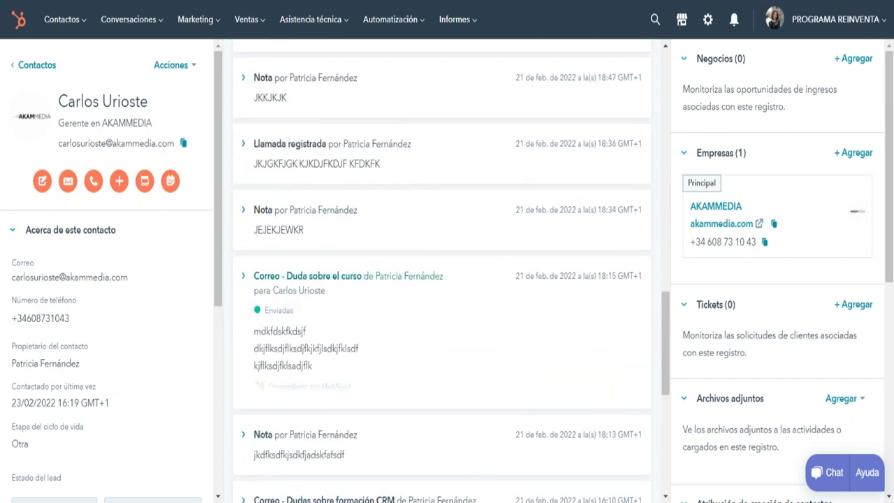
scroll(442, 271, up, 3)
scroll(442, 271, up, 2)
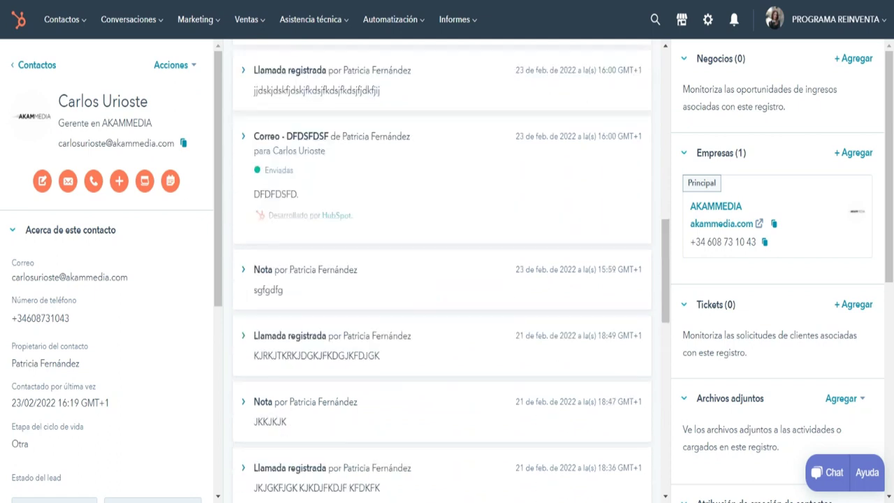
scroll(442, 271, up, 3)
scroll(443, 271, up, 2)
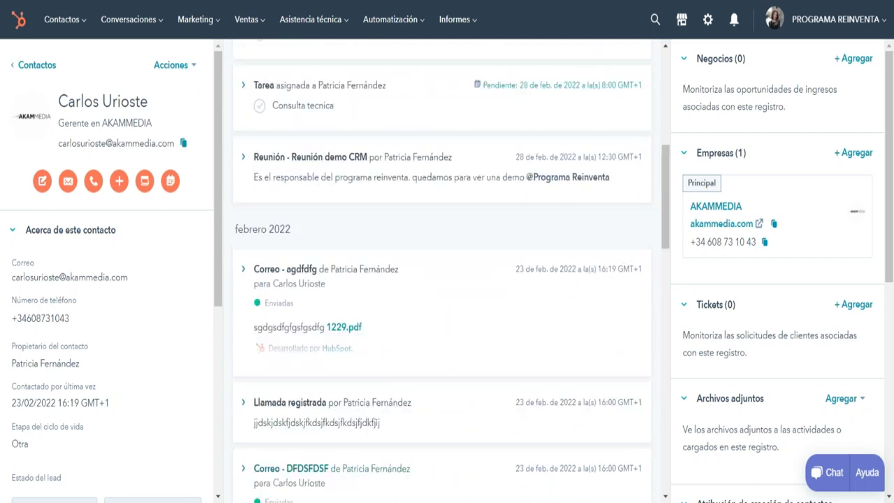
scroll(442, 271, up, 2)
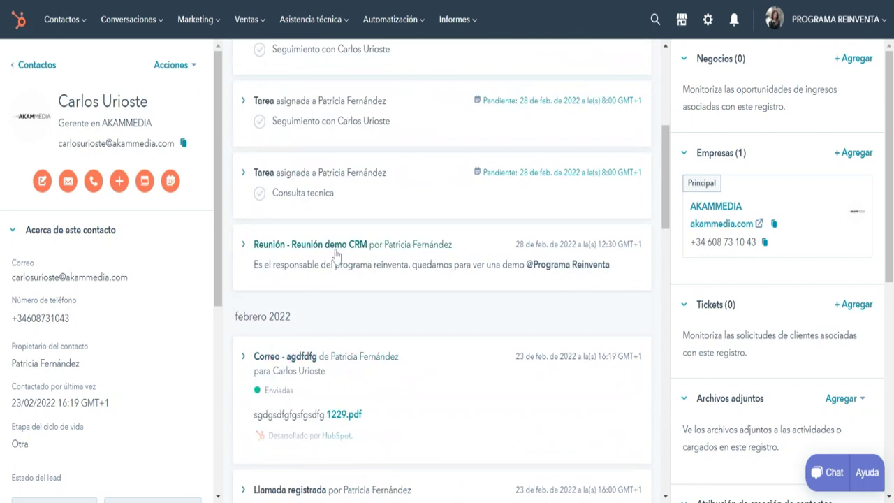
scroll(486, 260, up, 1)
scroll(419, 254, up, 1)
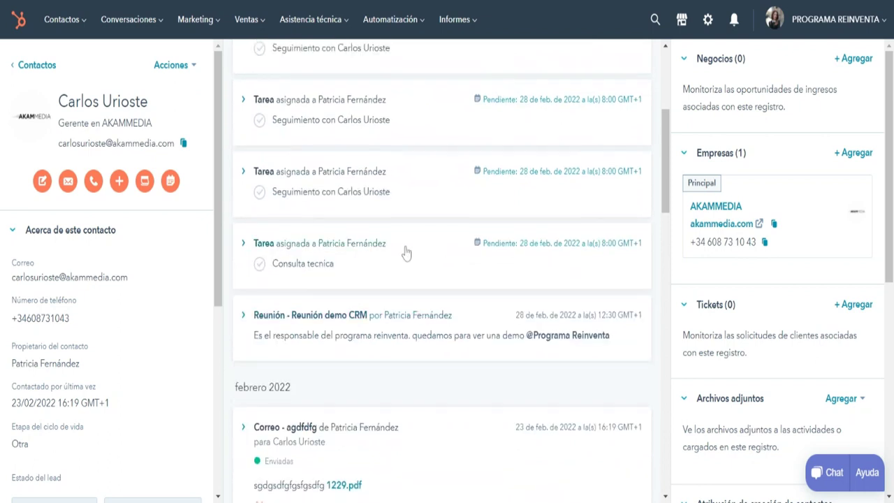
scroll(406, 253, up, 2)
scroll(383, 165, up, 1)
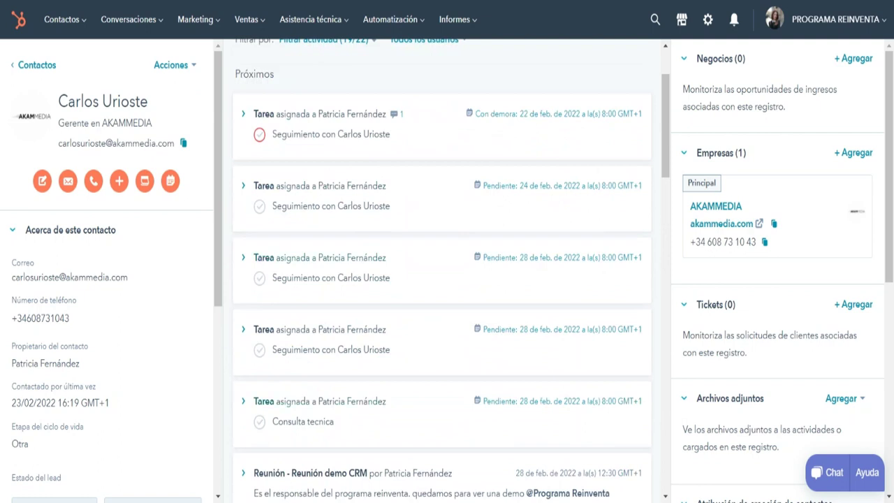
scroll(449, 179, up, 1)
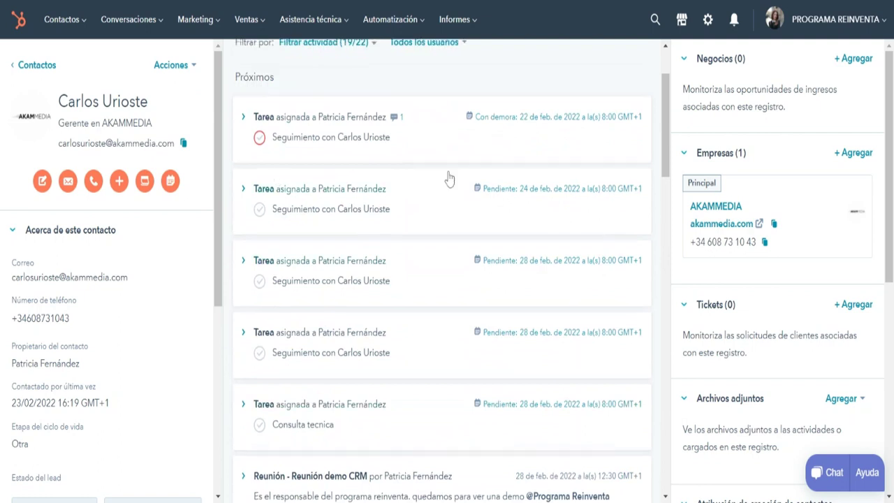
scroll(449, 179, up, 2)
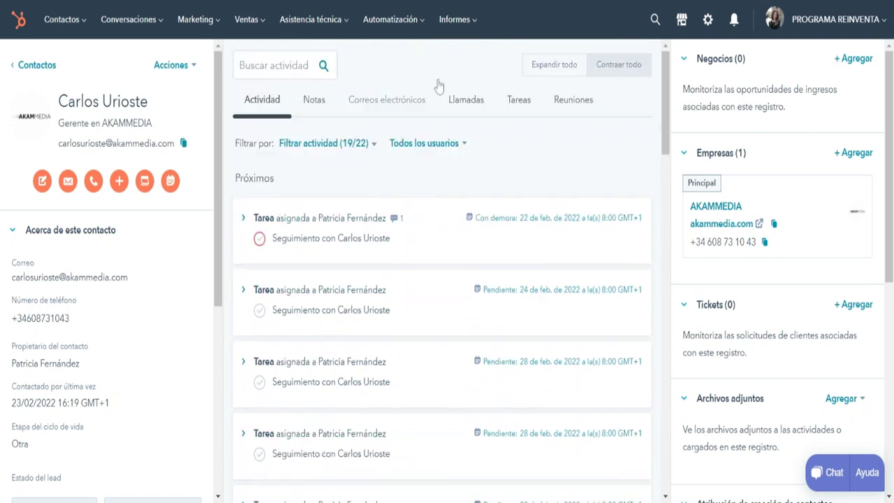
click(249, 19)
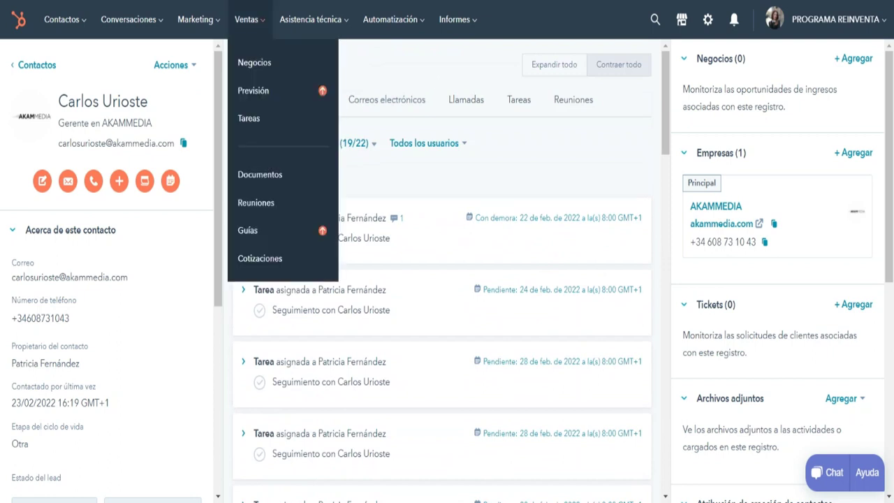
click(196, 20)
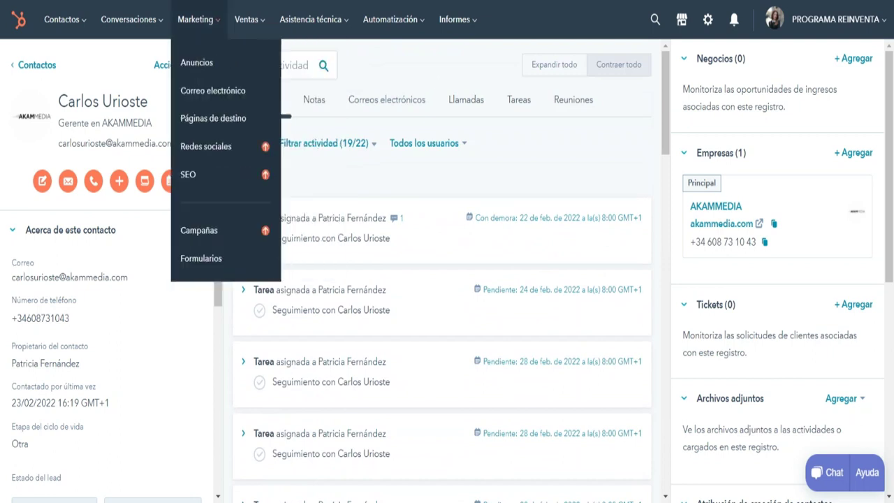
click(249, 20)
click(391, 19)
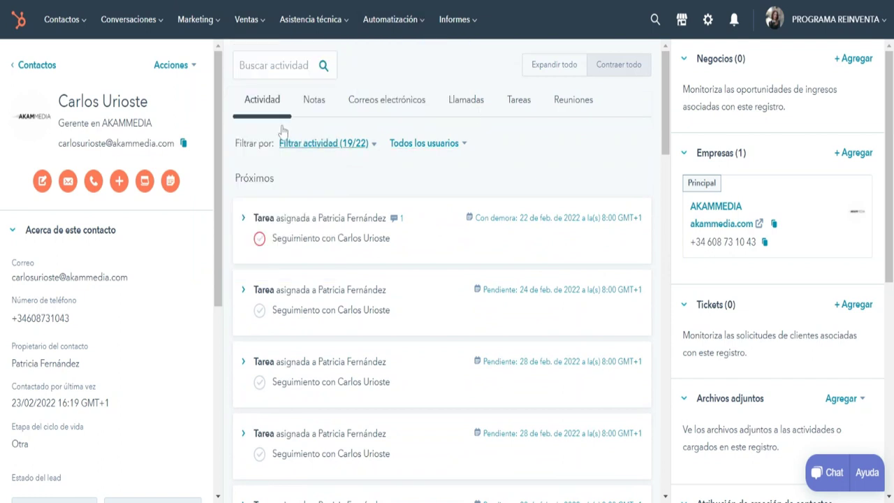
Save the note 'kjhkjhjhj' on the contact from the Notas tab.
click(314, 99)
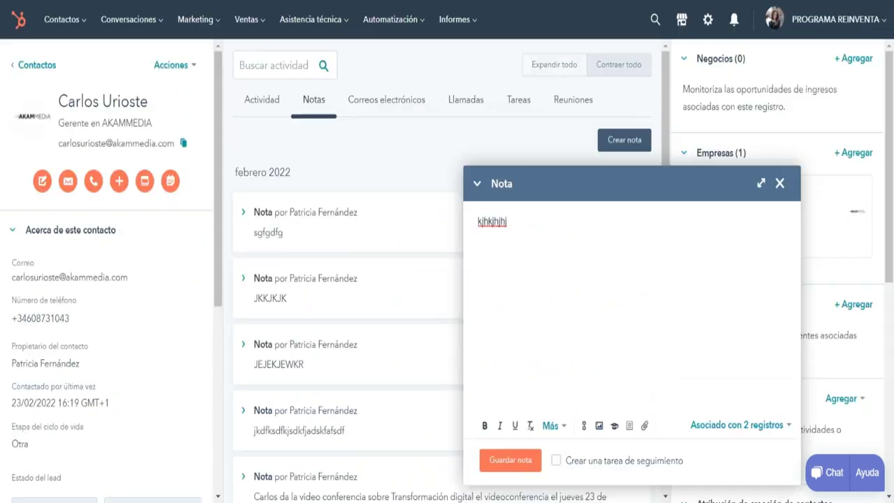
key(Escape)
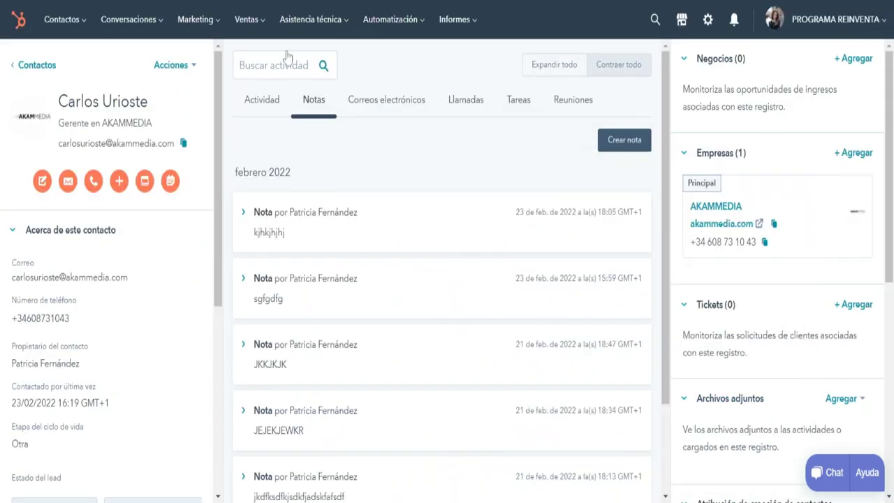
scroll(248, 421, down, 1)
scroll(248, 419, up, 1)
Switch back to the Actividad feed and scroll through it.
click(262, 99)
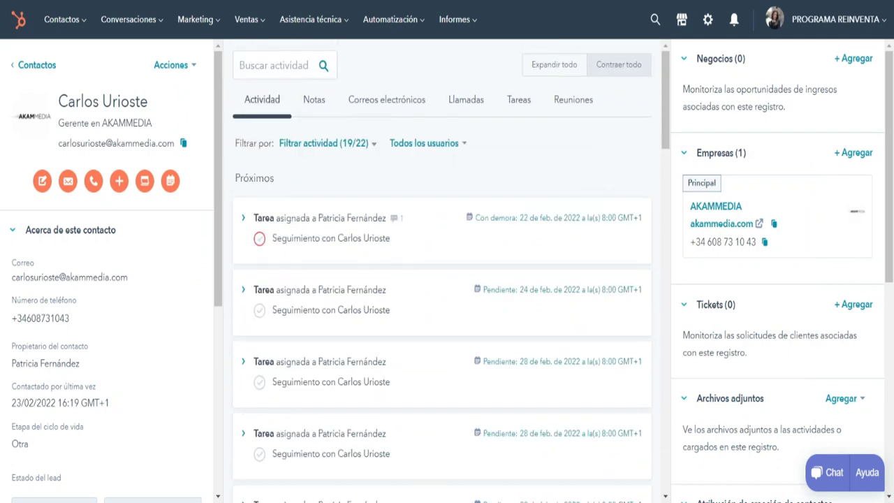
scroll(442, 280, down, 5)
scroll(442, 279, down, 1)
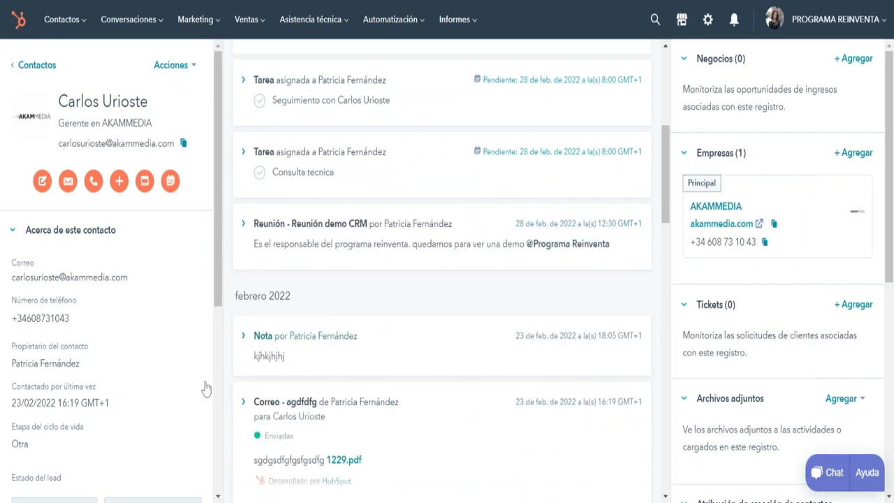
scroll(419, 245, up, 10)
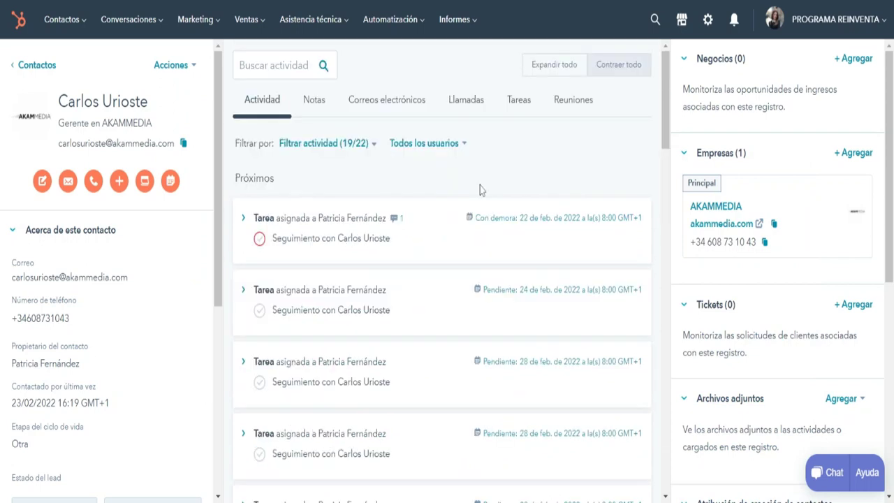
Filter to Correos electrónicos and scroll through the emails already sent to the contact.
click(395, 99)
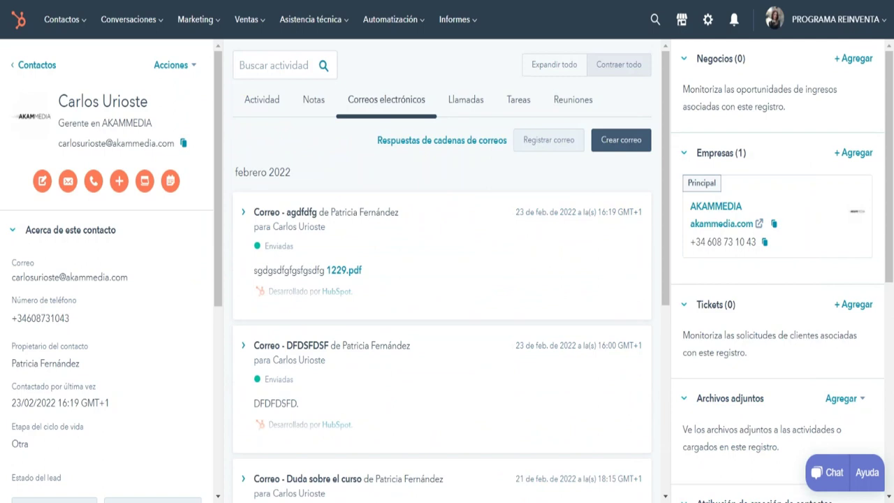
scroll(395, 261, down, 4)
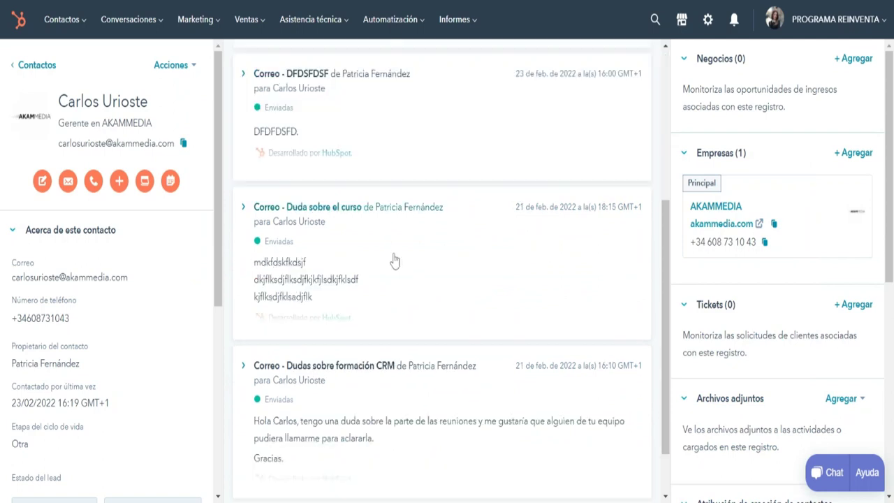
scroll(395, 260, down, 1)
scroll(394, 260, up, 5)
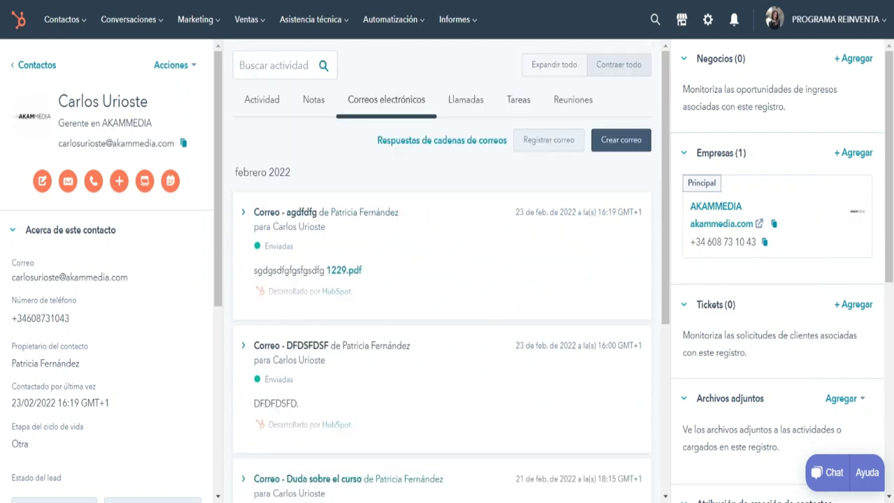
scroll(330, 373, down, 5)
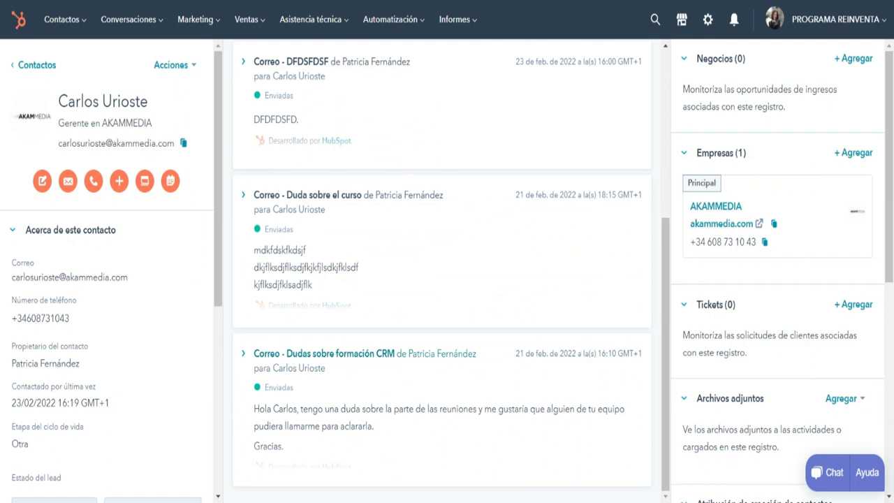
scroll(501, 183, up, 5)
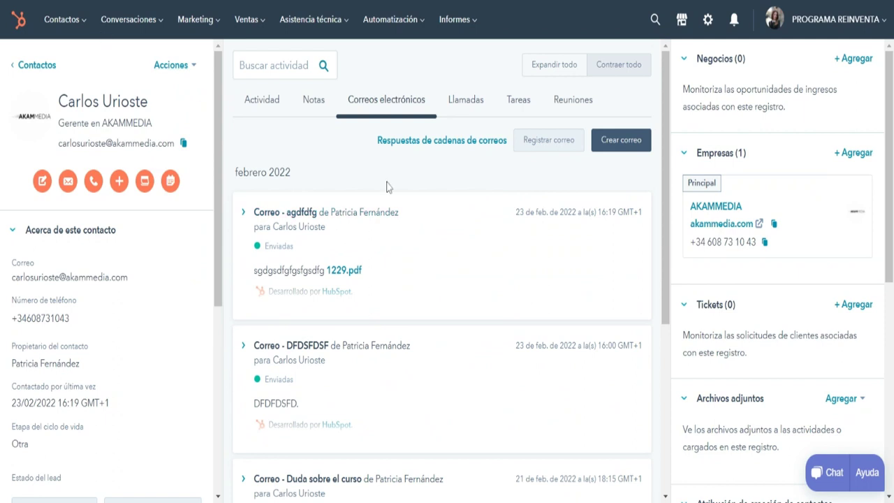
scroll(442, 279, down, 4)
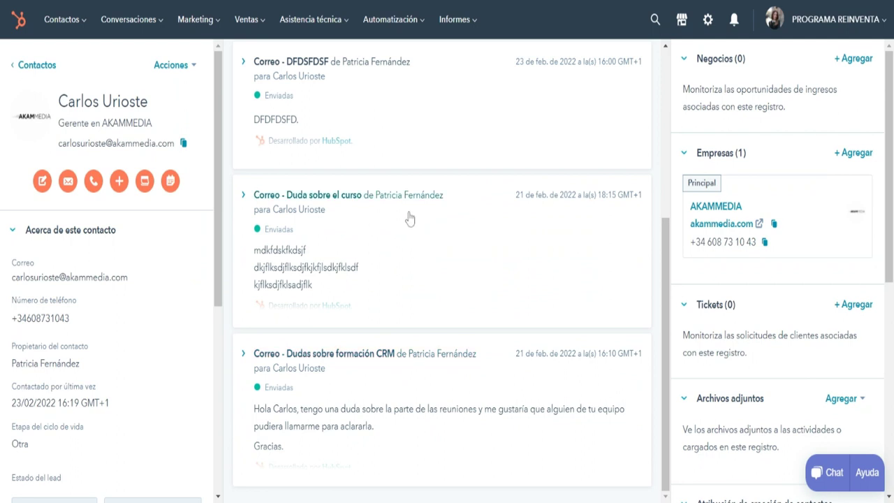
scroll(410, 219, up, 4)
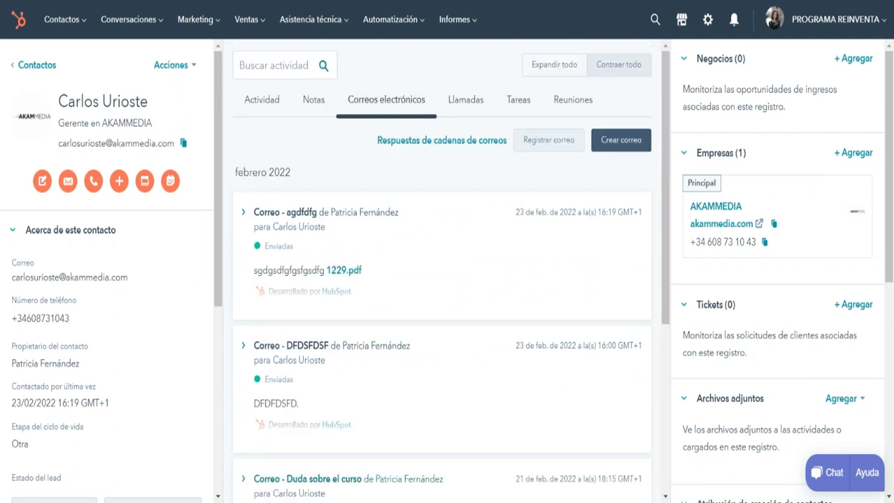
scroll(442, 280, down, 3)
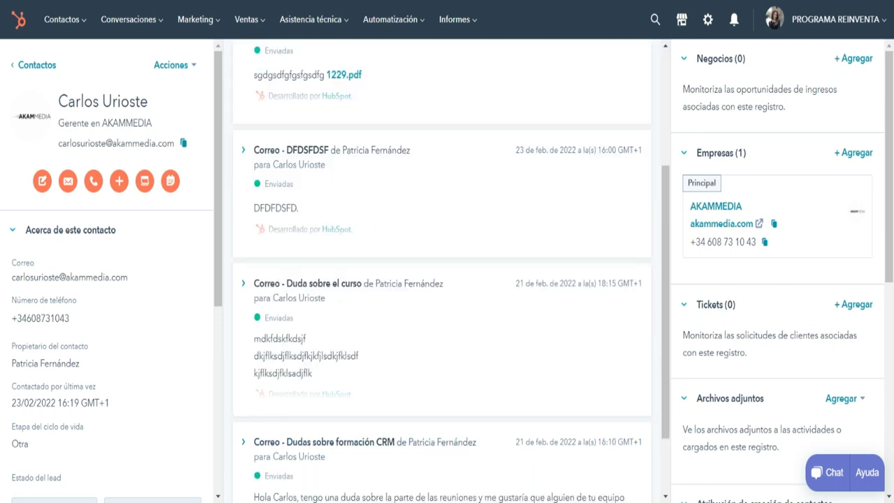
scroll(442, 279, up, 3)
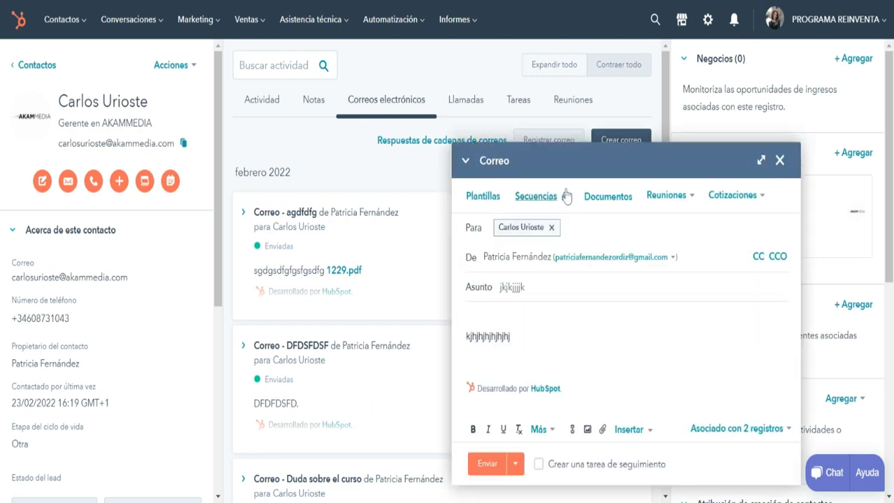
Append 'jjhjhjhjhj' to the email body and bring up Insertar documento.
mouse_move(533, 236)
click(511, 336)
text(jjhjhjhjhj)
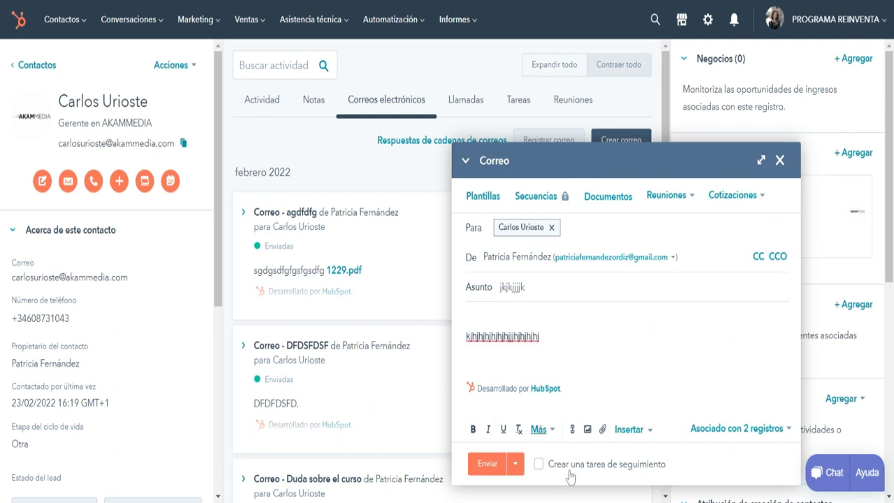
click(617, 331)
click(614, 195)
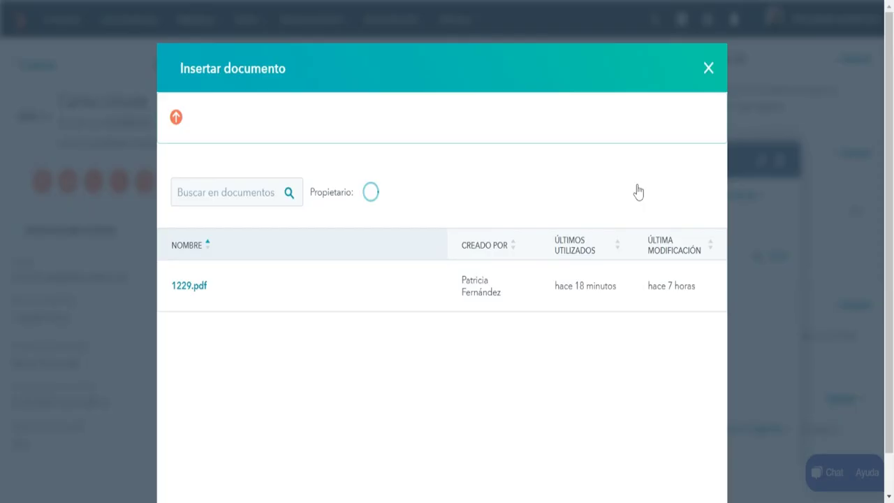
Insert 1229.pdf into the 'jkjkjjjk' email and send it.
click(180, 312)
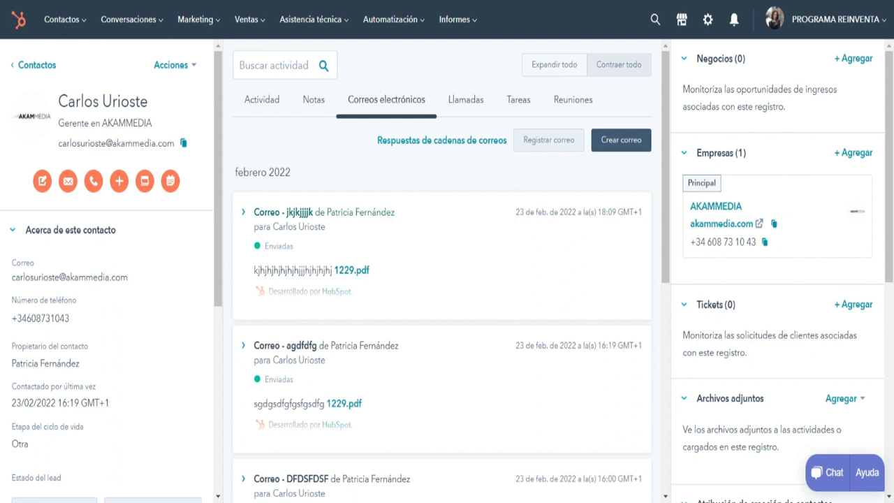
Log a new call with a short typed description under Llamadas, then return to Actividad.
click(462, 82)
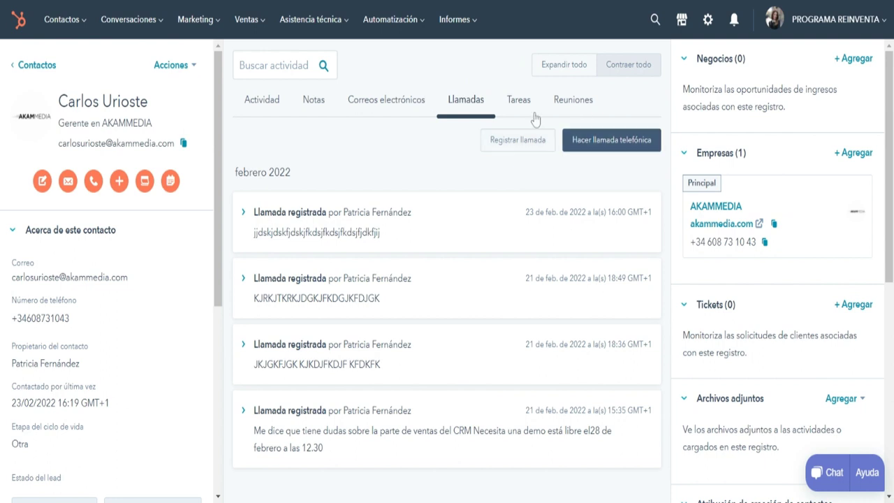
click(531, 138)
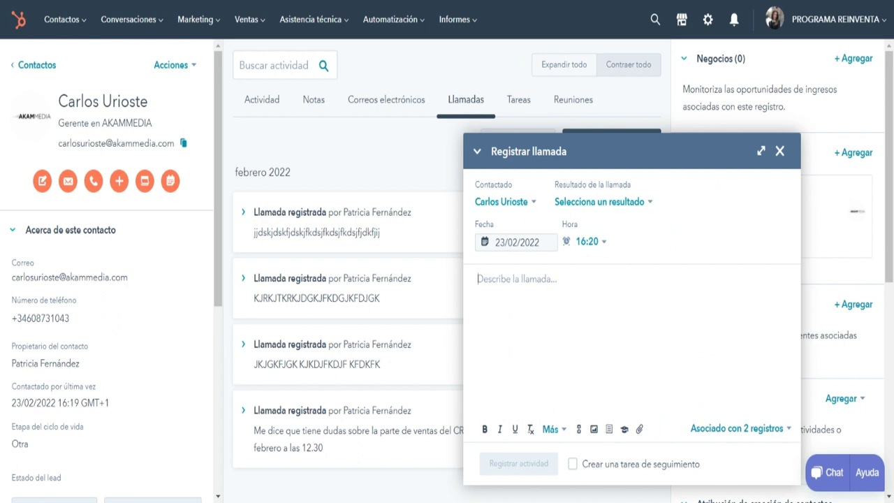
text(ksdjfksdjfkjsdkfj )
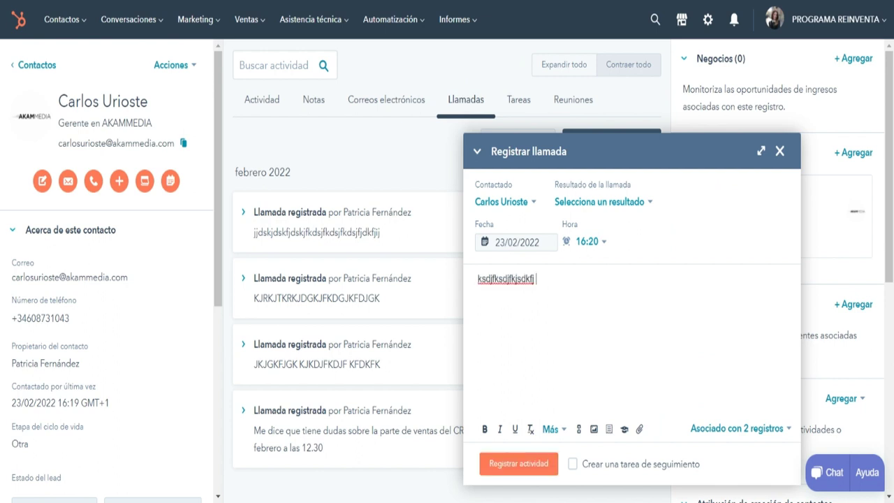
text(eoreifsdfliejrnf9)
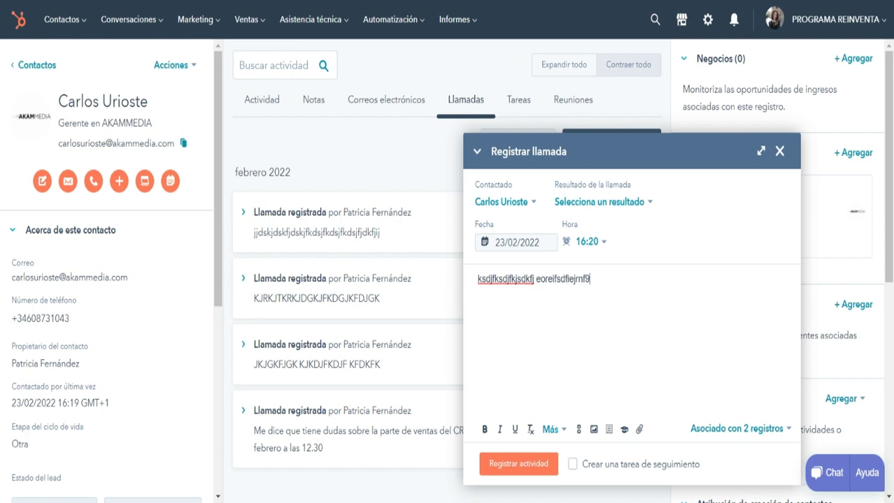
text(ndijdoiji)
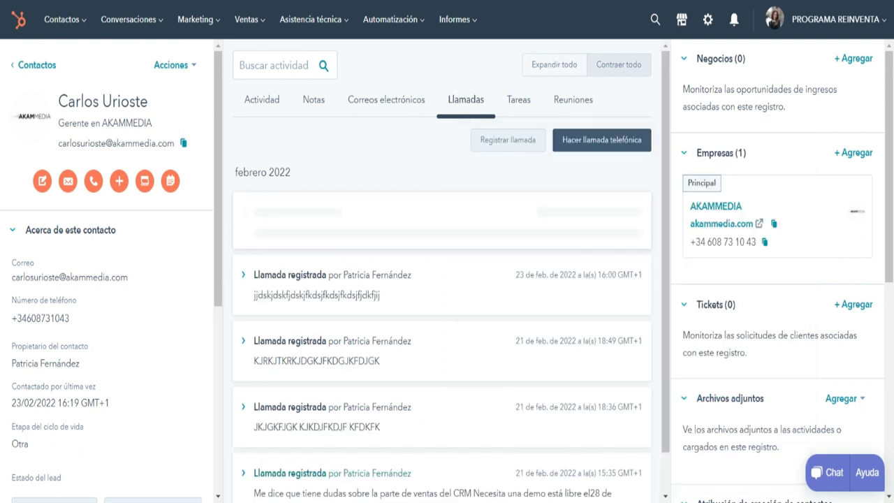
click(265, 110)
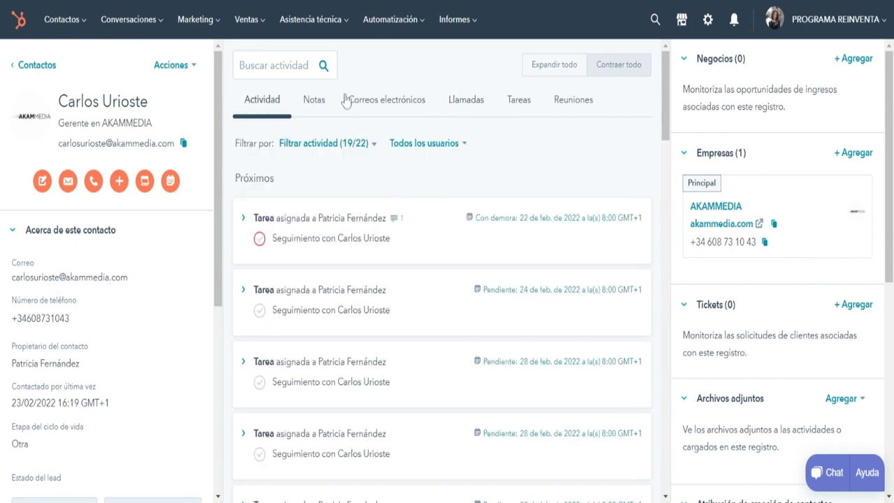
Scroll the Actividad feed of past emails, notes and calls and back to the top.
scroll(345, 101, down, 5)
scroll(442, 271, down, 1)
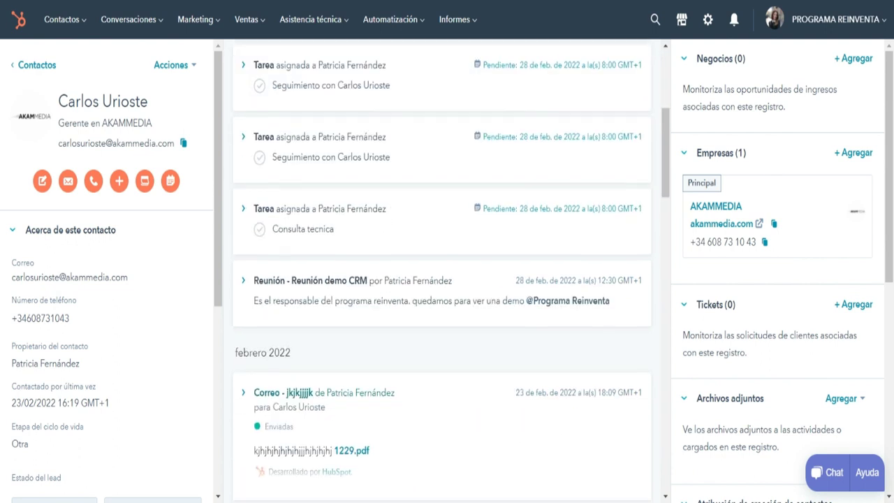
scroll(283, 370, down, 2)
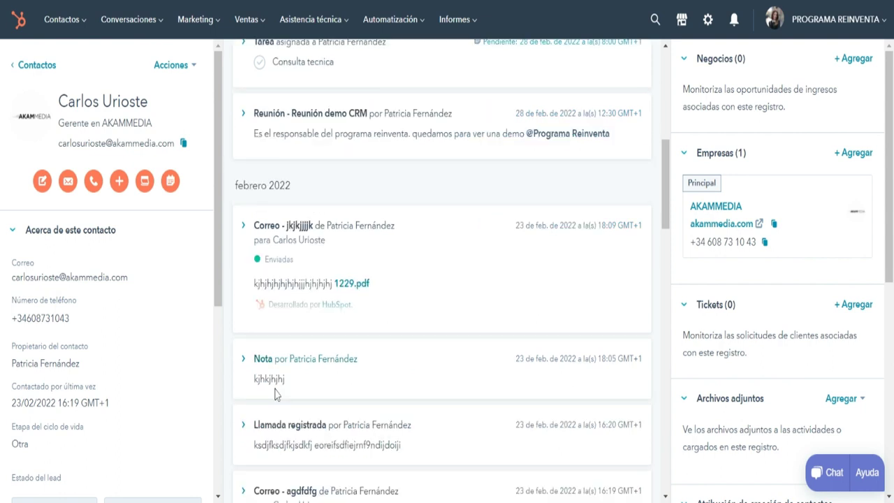
scroll(274, 395, up, 5)
scroll(274, 395, up, 2)
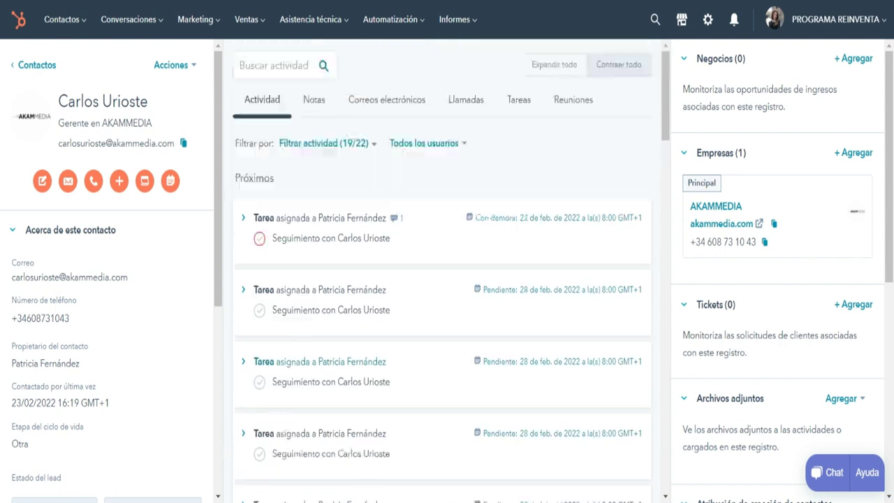
Filter to Tareas and scroll the tasks, led by the overdue 22 February 2022 follow-up.
click(465, 99)
scroll(419, 386, down, 2)
scroll(418, 387, down, 2)
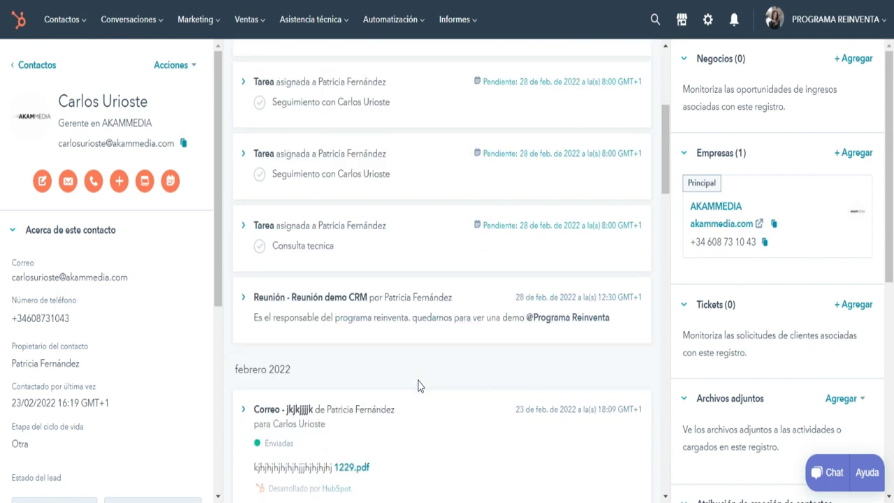
scroll(419, 386, down, 1)
scroll(442, 269, down, 4)
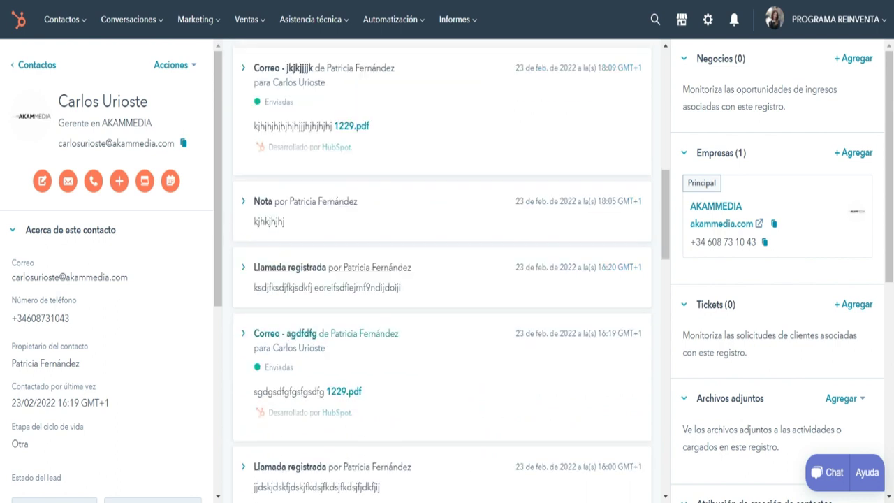
scroll(442, 269, up, 9)
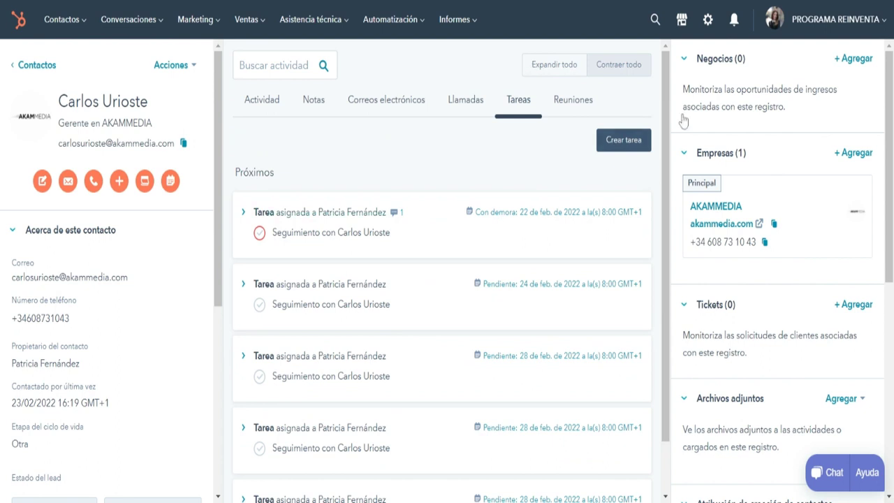
click(624, 139)
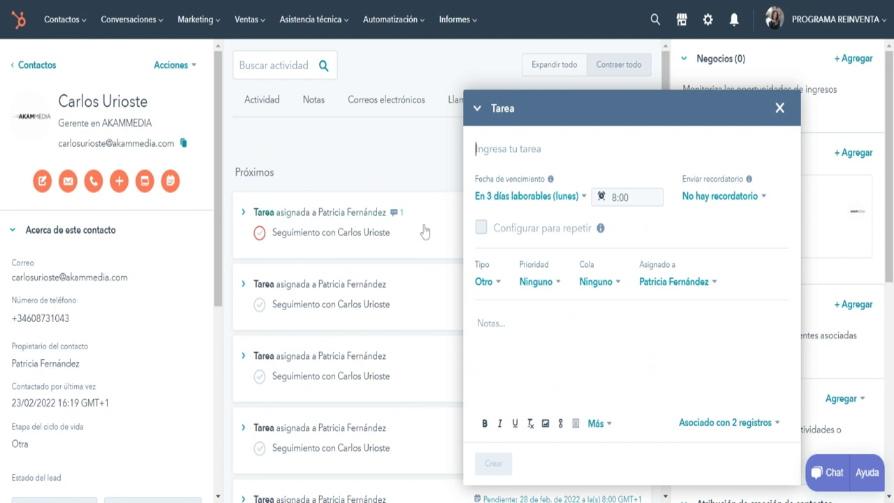
click(489, 323)
text(@carl)
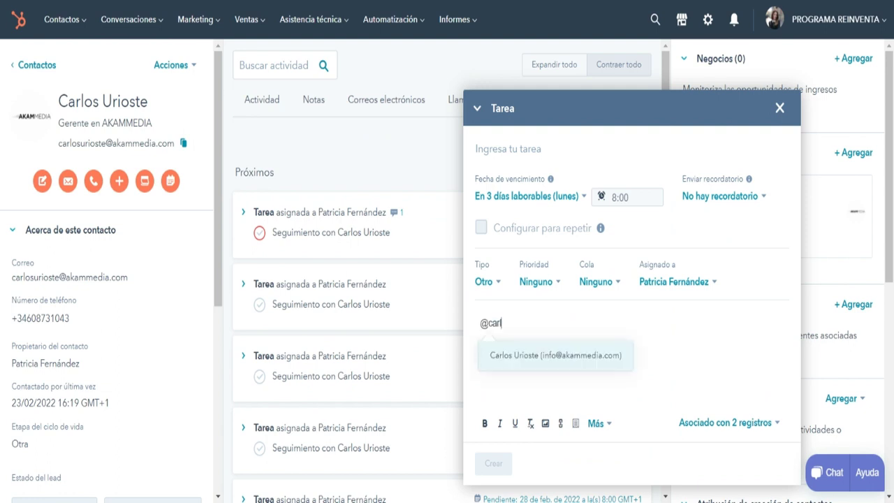
key(Return)
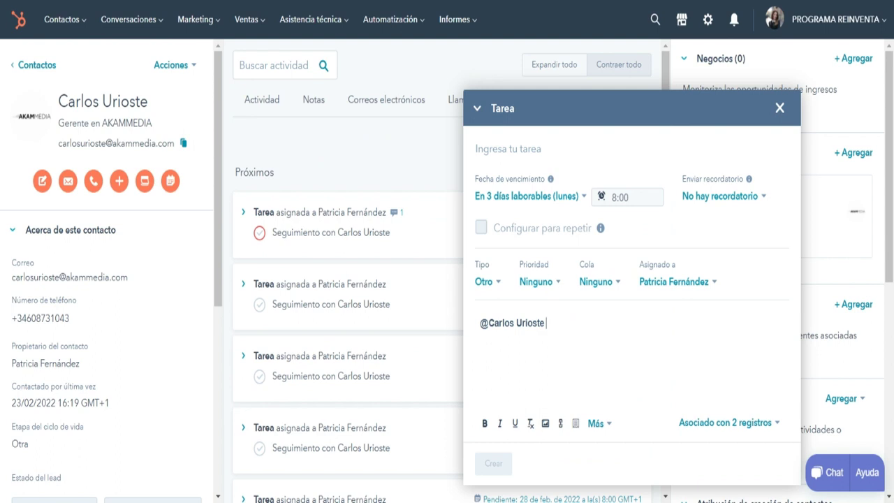
key(shift+Left)
key(shift+Left)
key(shift+Left)
key(shift+Left)
key(shift+Left)
key(shift+Left)
key(shift+Left)
key(shift+Left)
key(shift+Left)
key(shift+Left)
key(shift+Left)
key(shift+Left)
key(shift+Left)
key(shift+Left)
key(shift+Left)
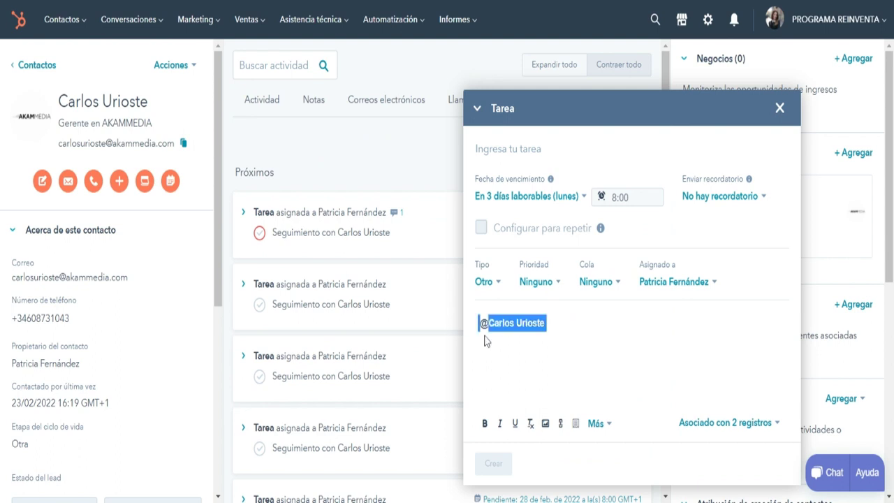
key(BackSpace)
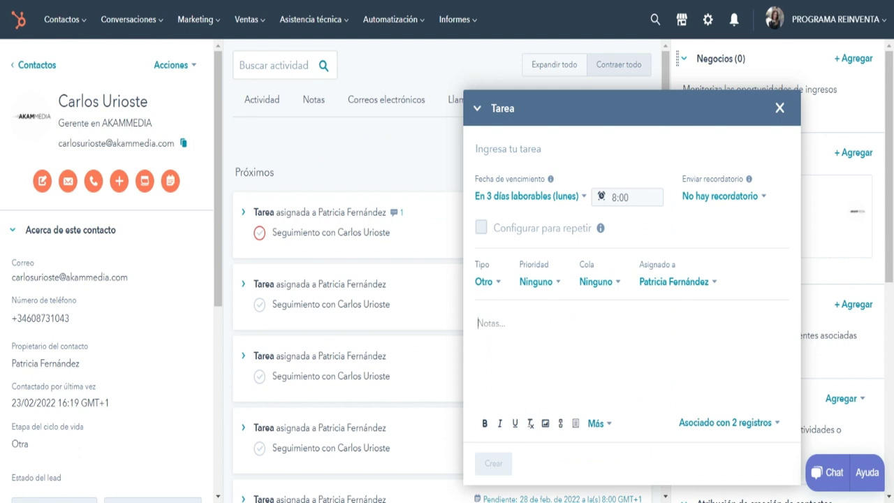
key(Escape)
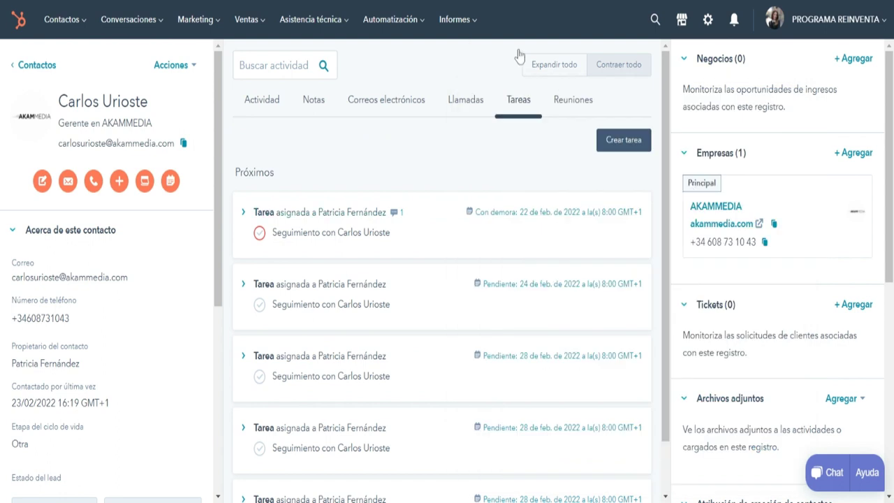
Show the contact's meetings, then dismiss the meeting scheduling form.
click(573, 99)
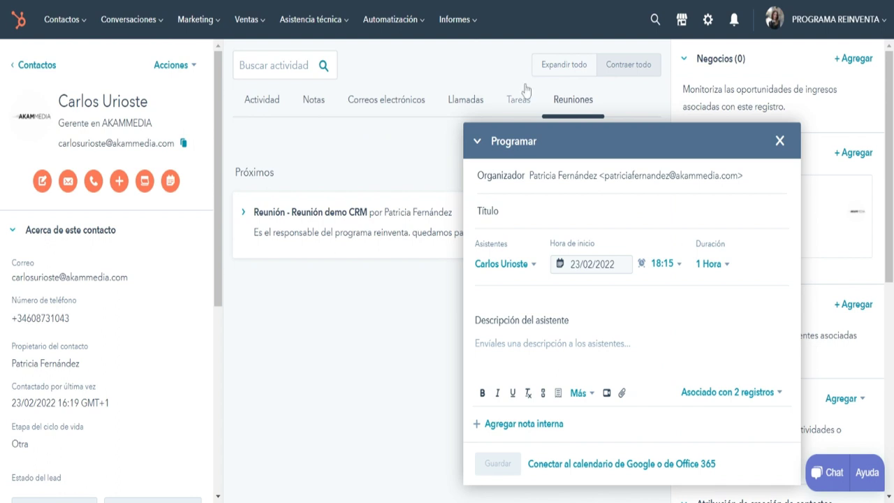
key(Escape)
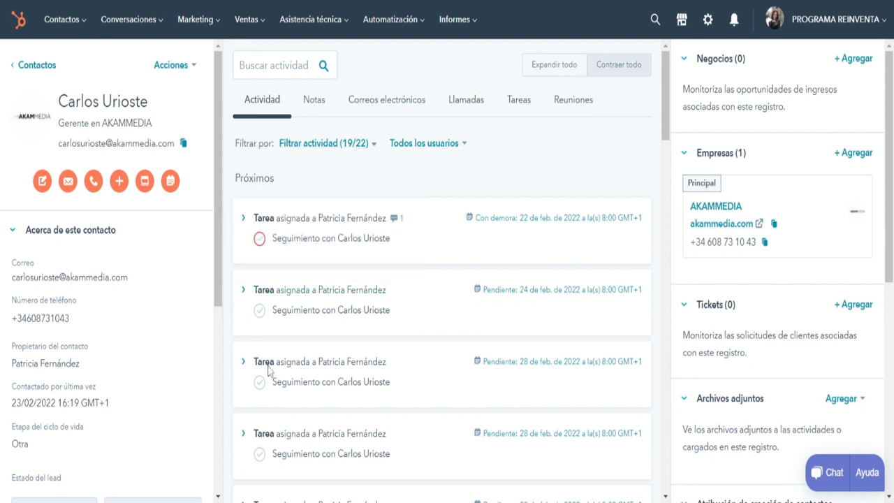
scroll(268, 370, down, 8)
scroll(268, 371, up, 10)
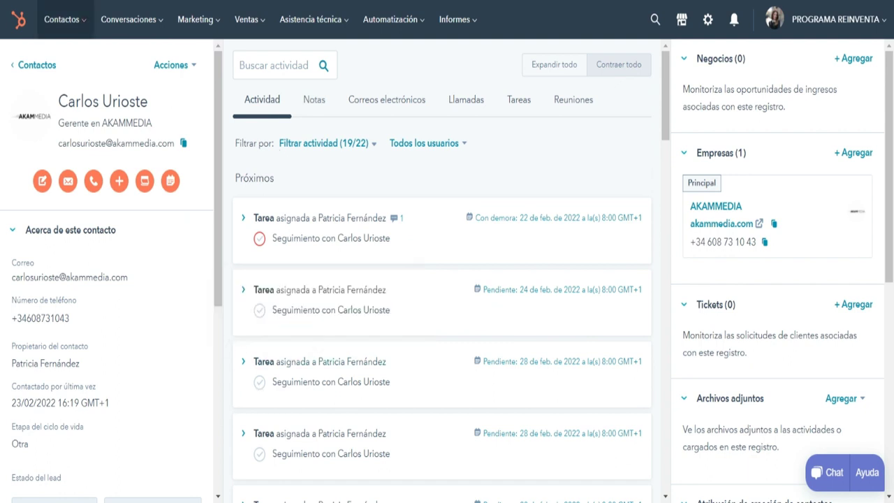
Open the Lopez Asociados SA company record from Contactos > Empresas.
click(61, 19)
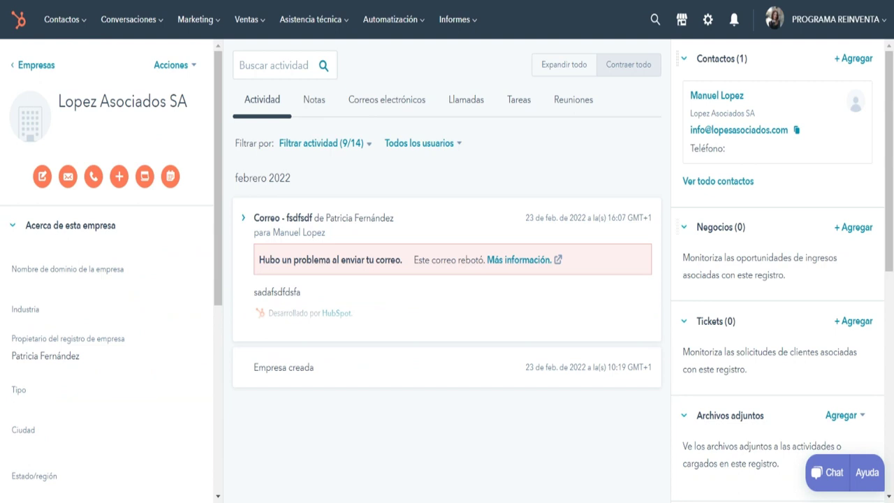
mouse_move(794, 103)
mouse_move(326, 218)
Browse the Lopez Asociados SA notes, emails, tasks and meetings, ending on the empty meetings list.
click(307, 100)
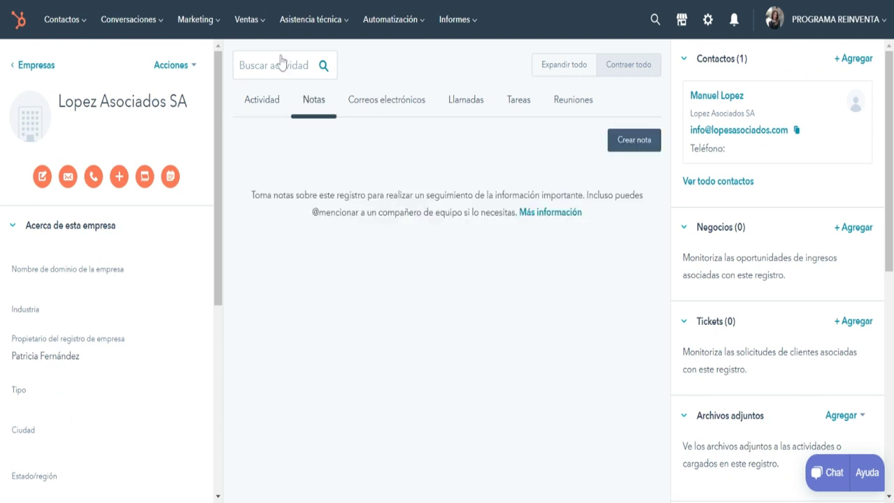
click(358, 100)
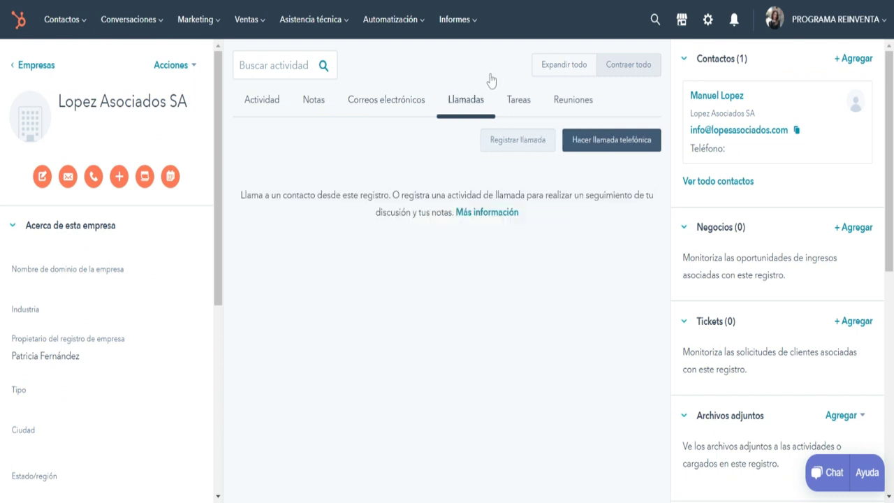
click(519, 99)
click(573, 99)
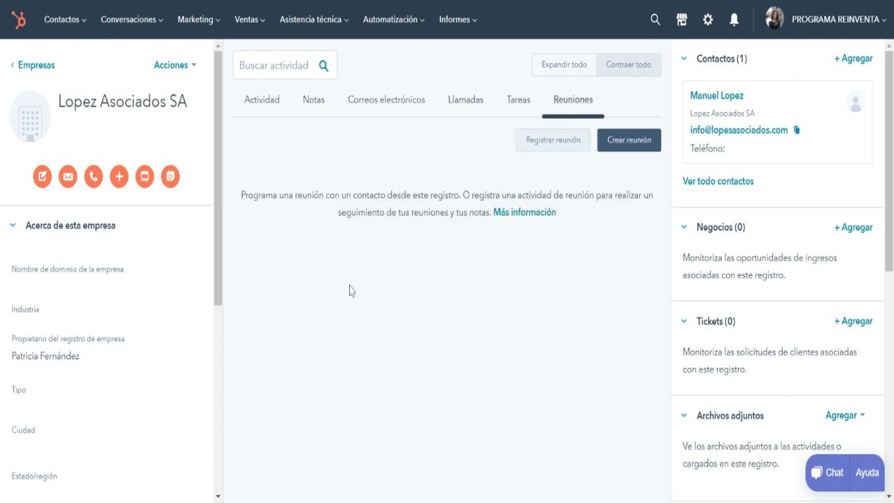
click(62, 19)
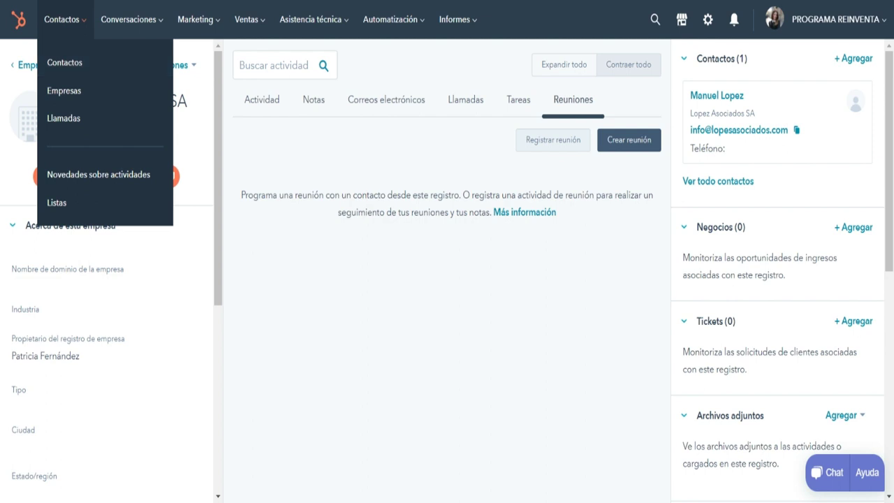
Go to Marketing > Anuncios and review the Facebook, Instagram, LinkedIn and Google ad-account options.
click(197, 19)
key(Escape)
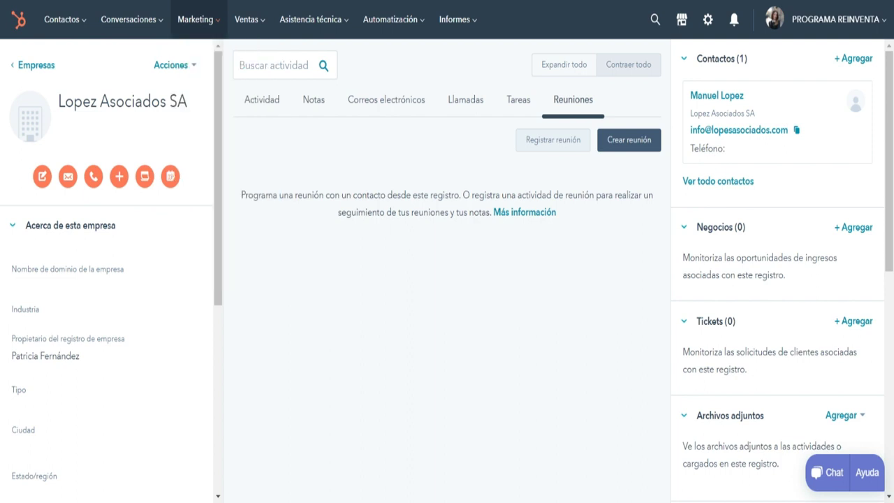
key(Return)
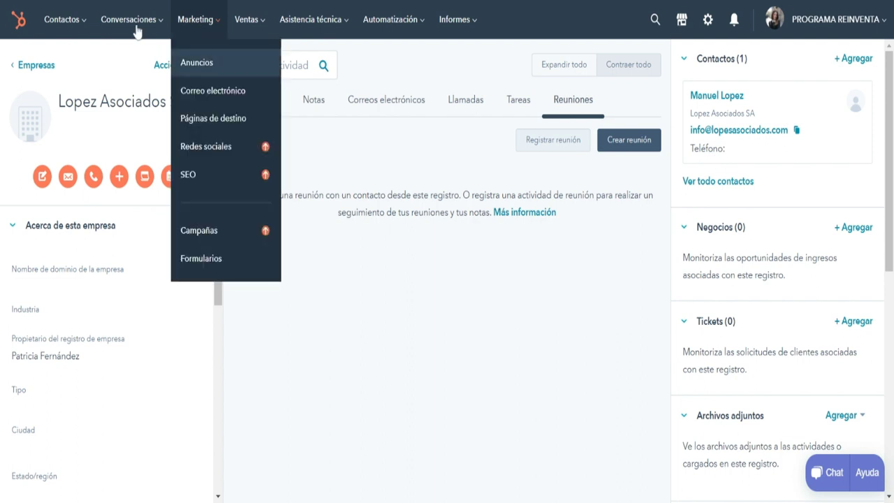
key(Escape)
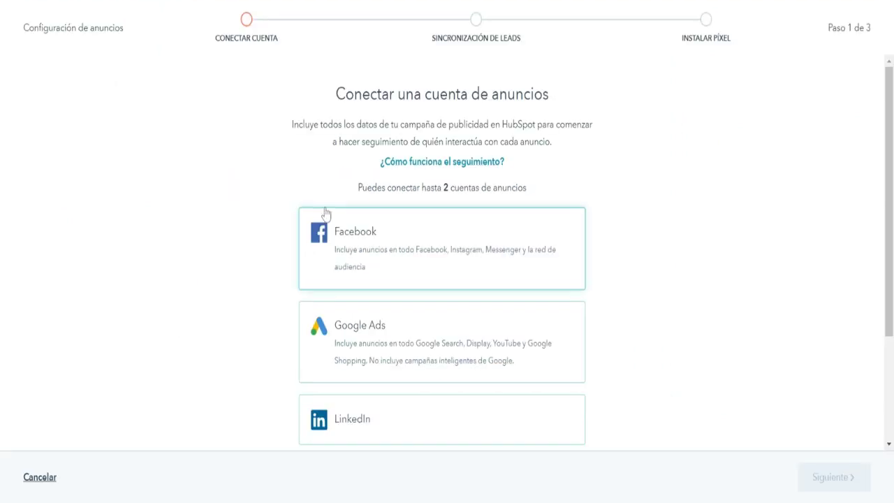
scroll(493, 289, down, 2)
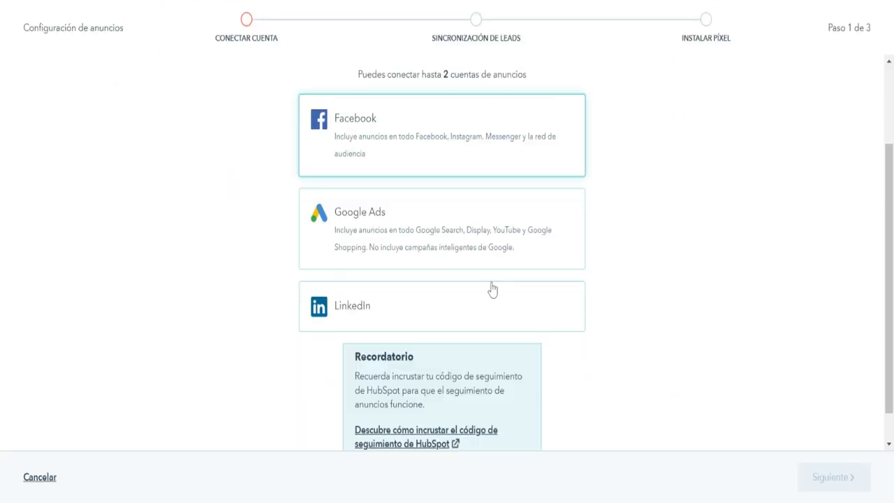
scroll(545, 236, down, 1)
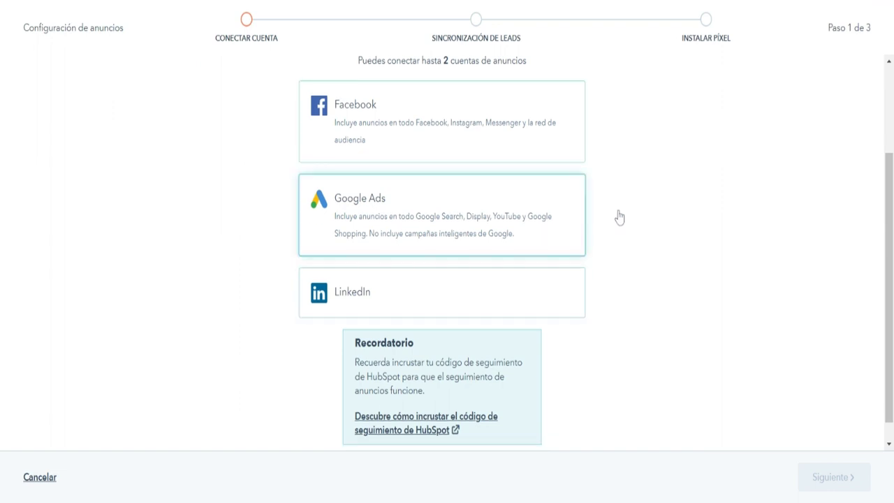
scroll(415, 144, up, 2)
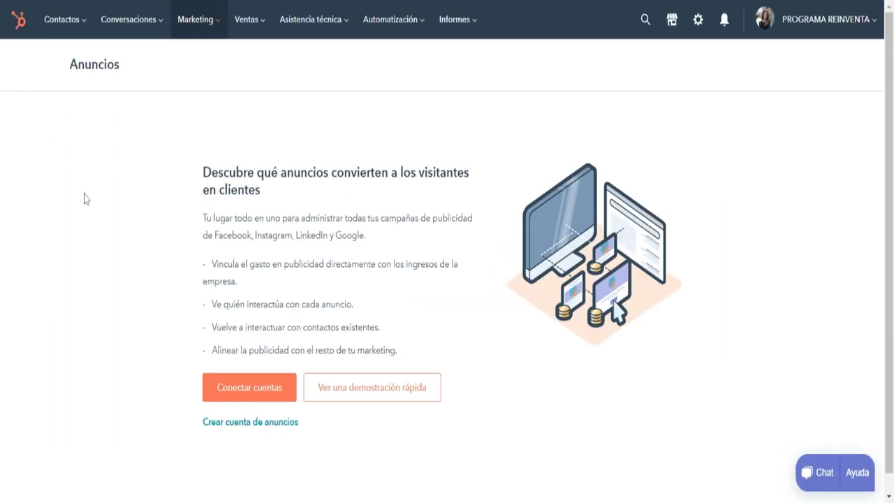
From the Contactos list, bring up the Marketing tools menu.
click(63, 19)
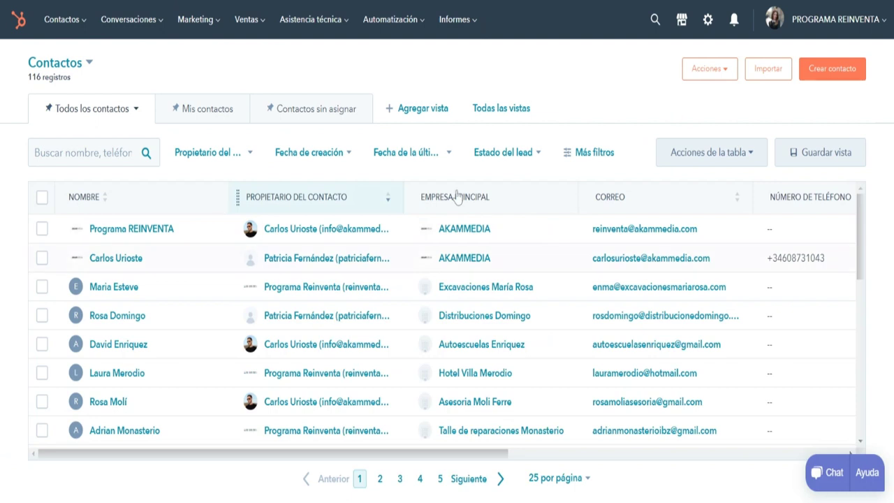
click(196, 20)
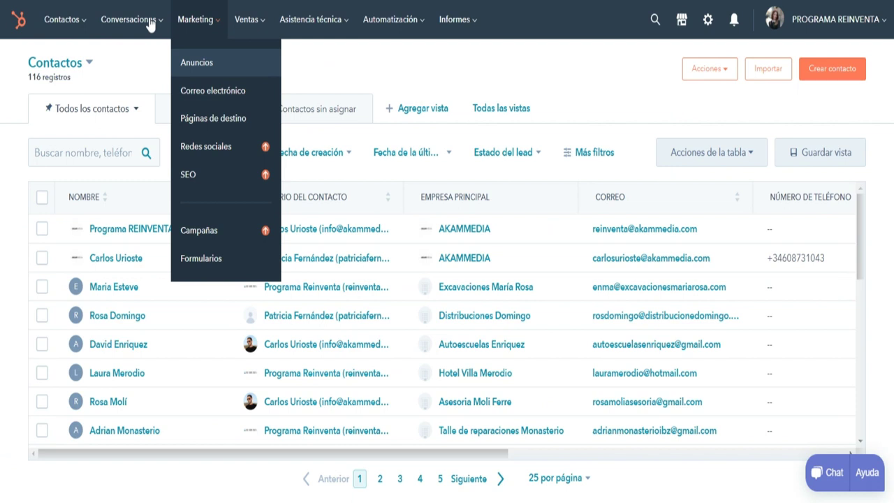
Create a new marketing email, 'Nuevo correo', from the Promoción template.
click(127, 54)
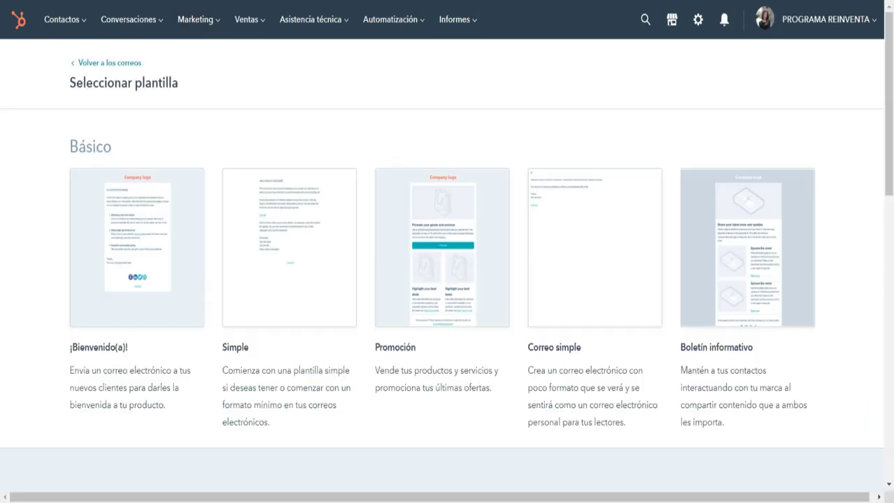
scroll(656, 282, down, 3)
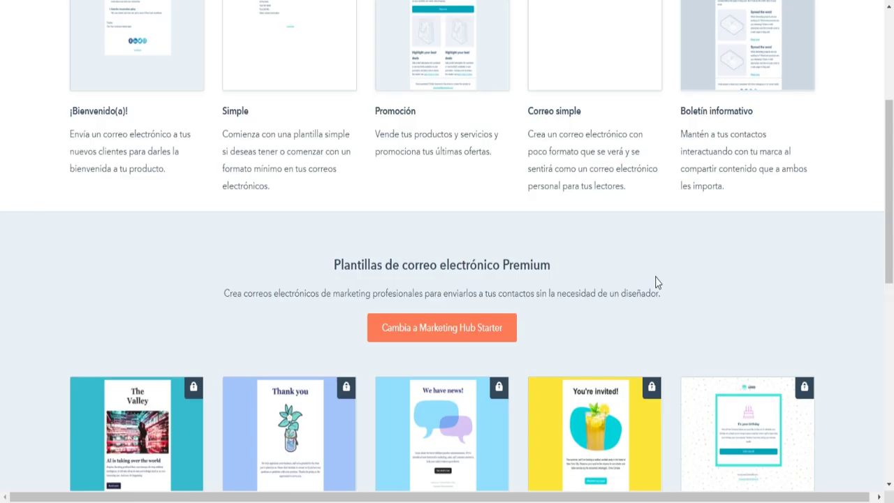
scroll(655, 281, up, 2)
scroll(655, 282, up, 1)
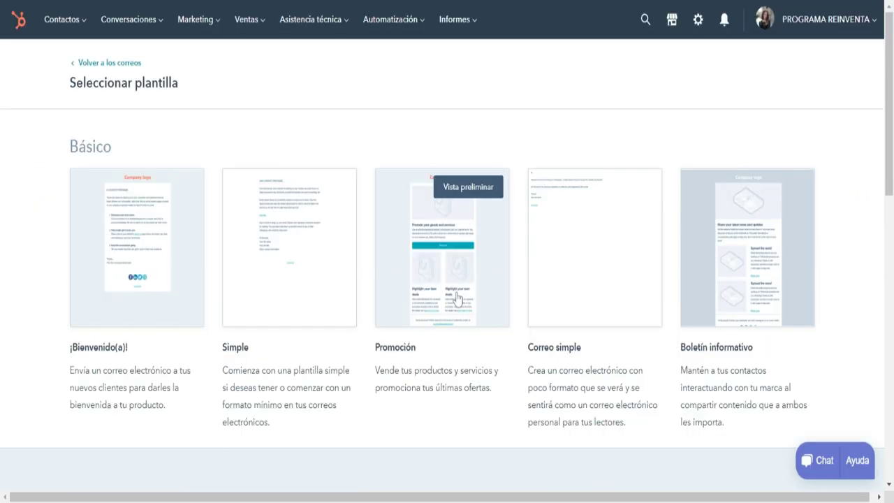
click(439, 269)
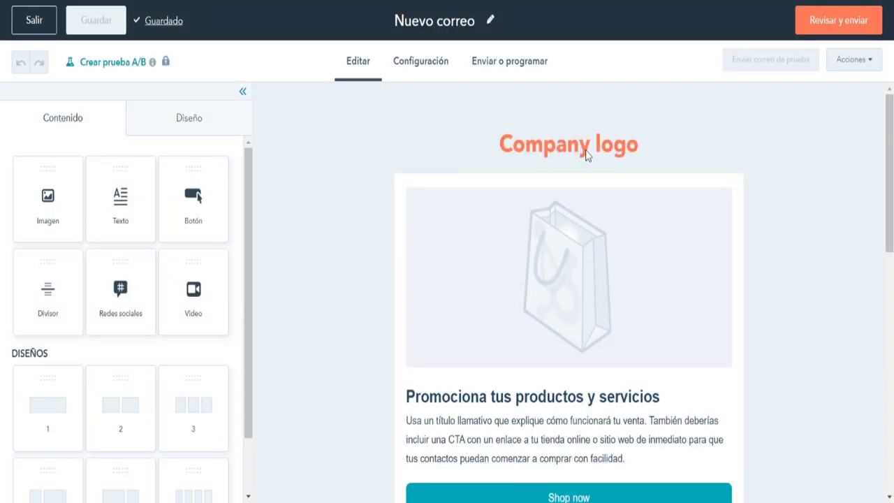
Replace the Company logo placeholder with the REINVENTA image and exit the email editor.
click(563, 129)
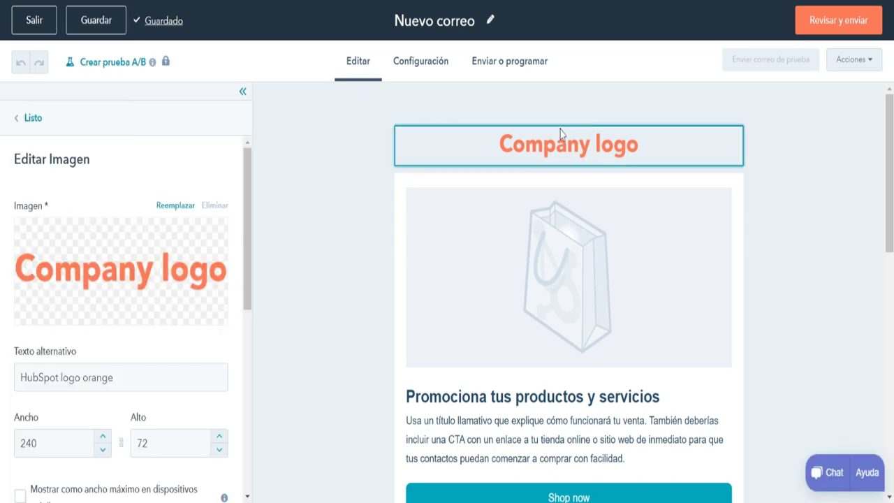
click(55, 300)
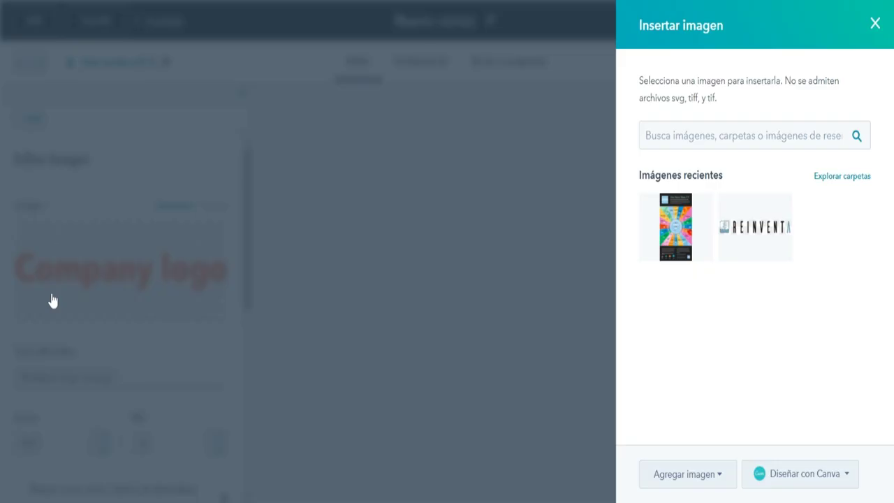
click(754, 217)
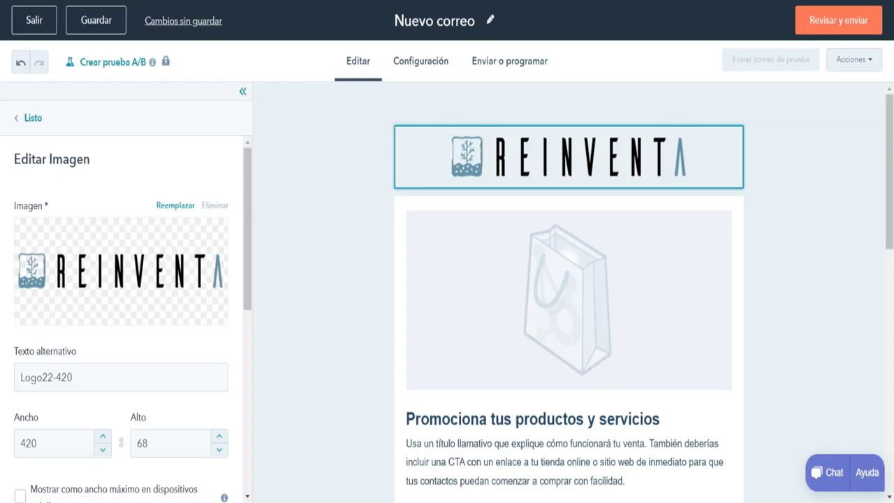
scroll(610, 351, down, 3)
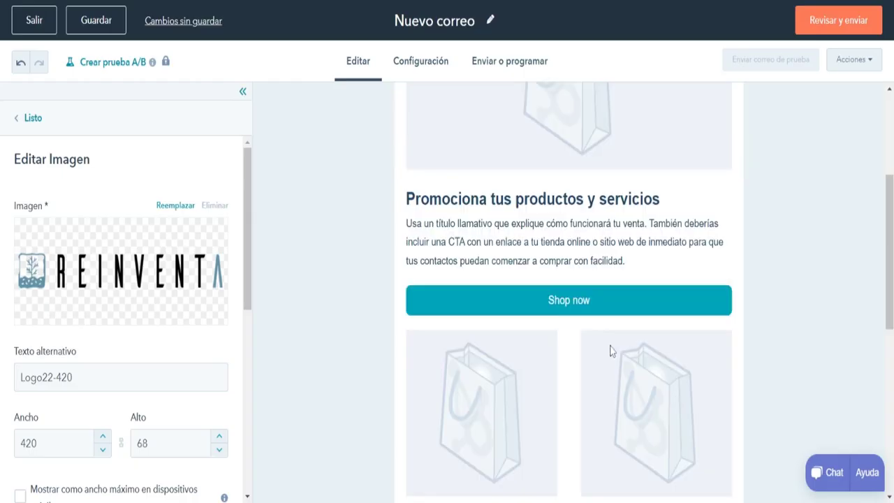
scroll(609, 351, down, 3)
scroll(610, 351, down, 3)
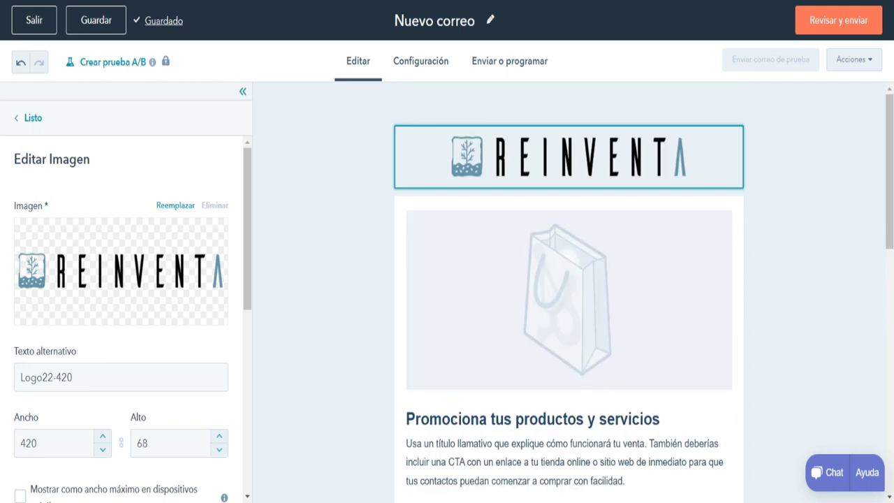
click(34, 20)
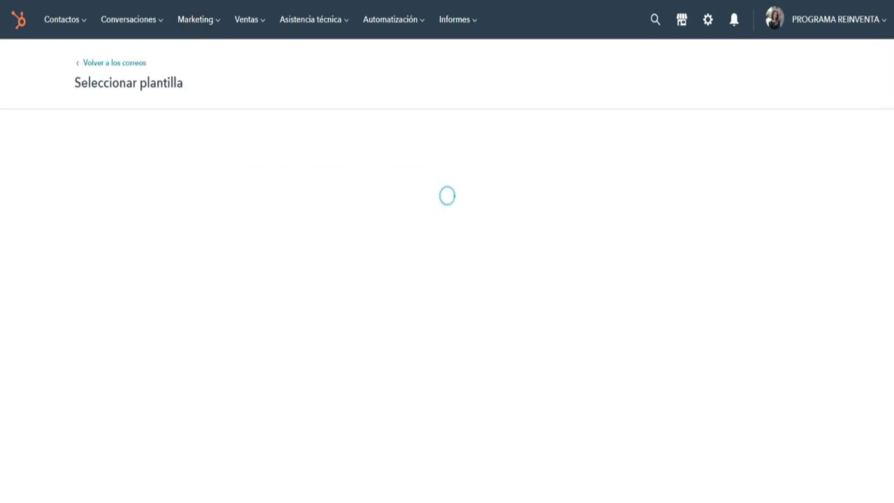
Start a new email from the Simple template and select its 'Preséntate' body sentence.
click(283, 323)
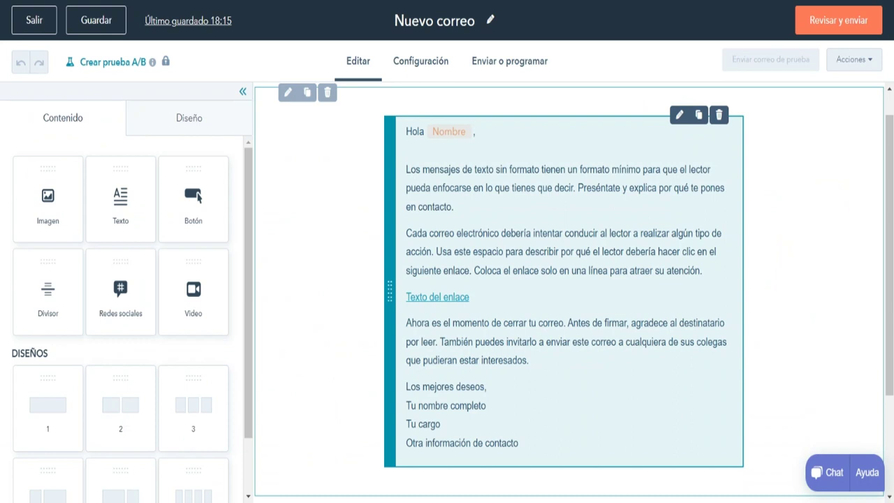
click(576, 187)
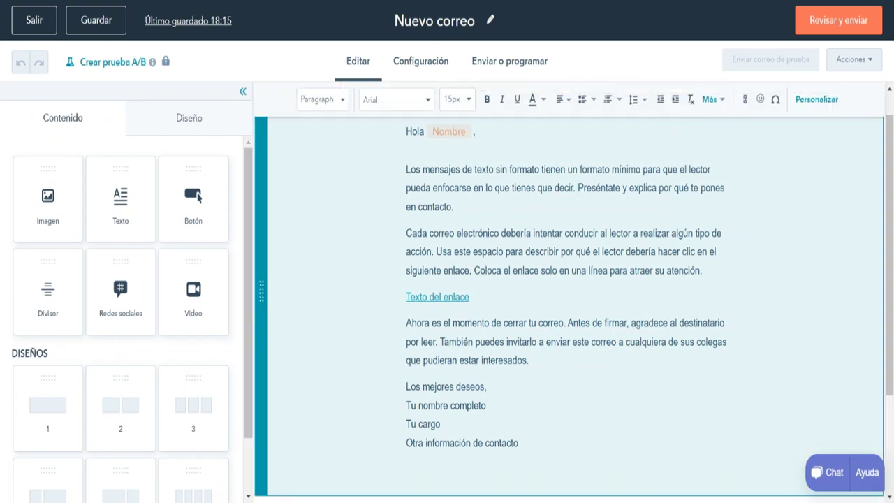
key(shift+Down)
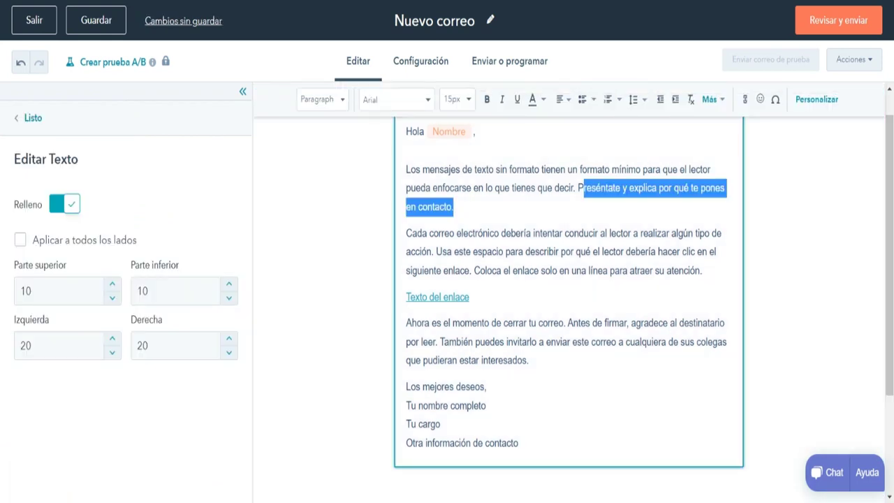
key(Left)
key(shift+Down)
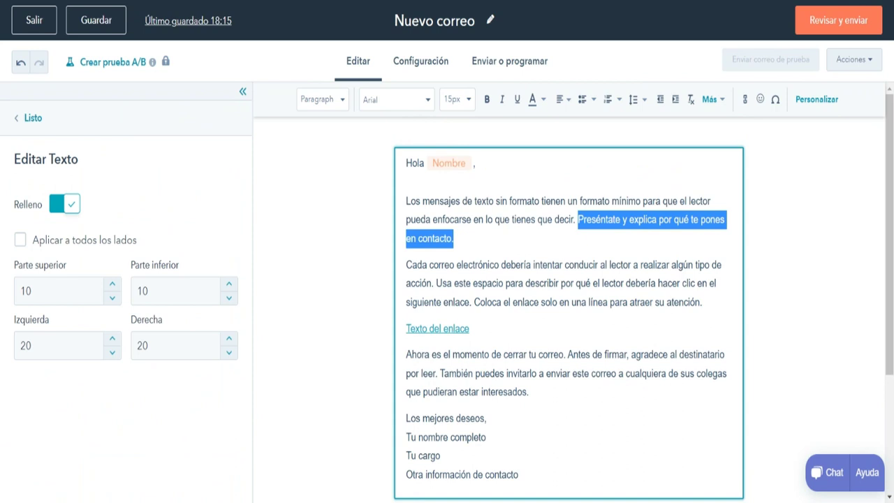
scroll(568, 307, down, 2)
scroll(568, 307, up, 2)
scroll(569, 308, down, 2)
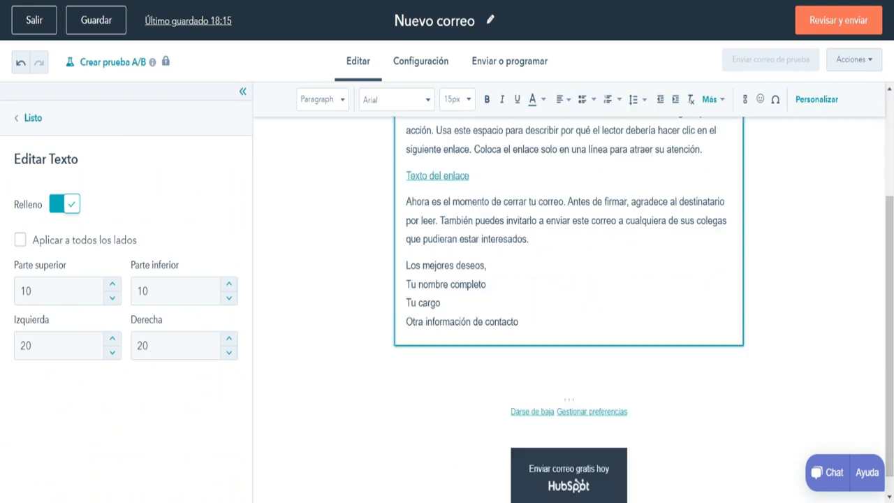
scroll(569, 307, up, 1)
scroll(569, 307, up, 3)
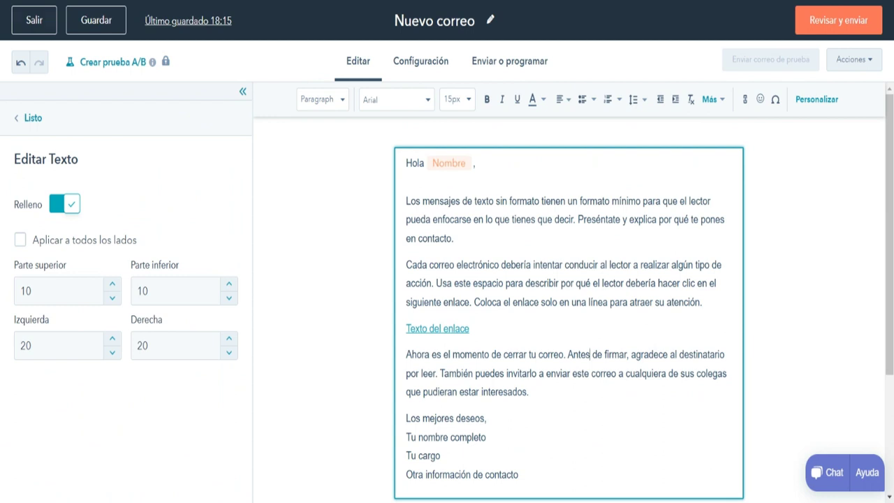
Exit the email editor and go to the Marketing Páginas de destino list.
click(33, 21)
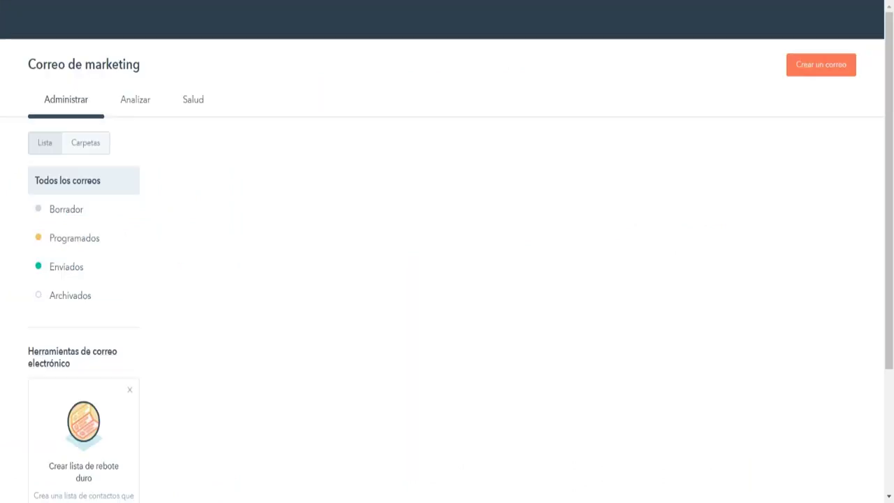
mouse_move(177, 2)
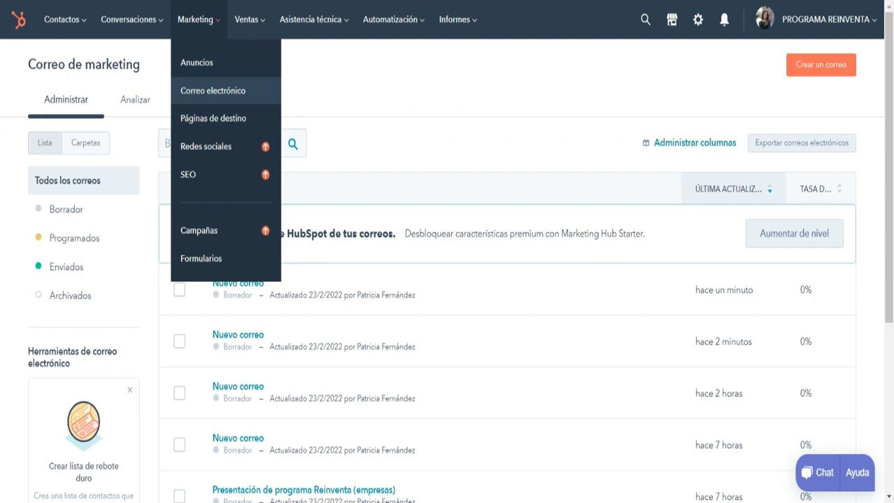
click(177, 81)
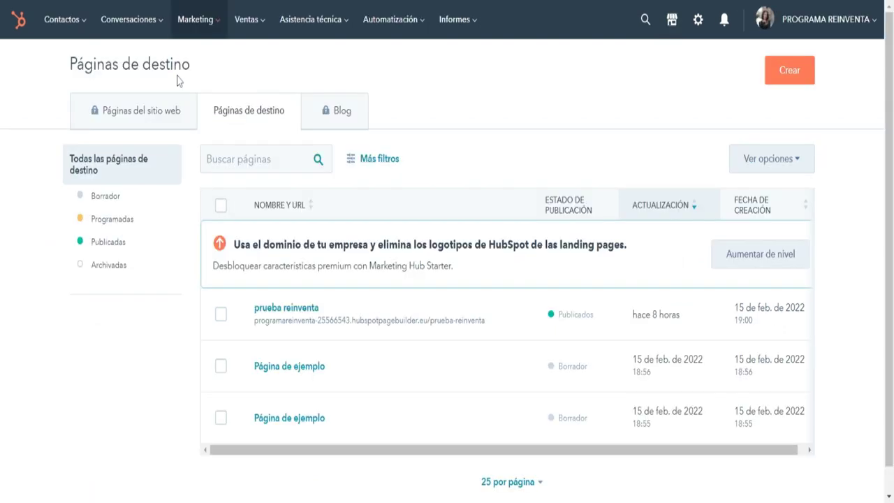
Open the published 'prueba reinventa' landing page from the list.
scroll(328, 227, down, 1)
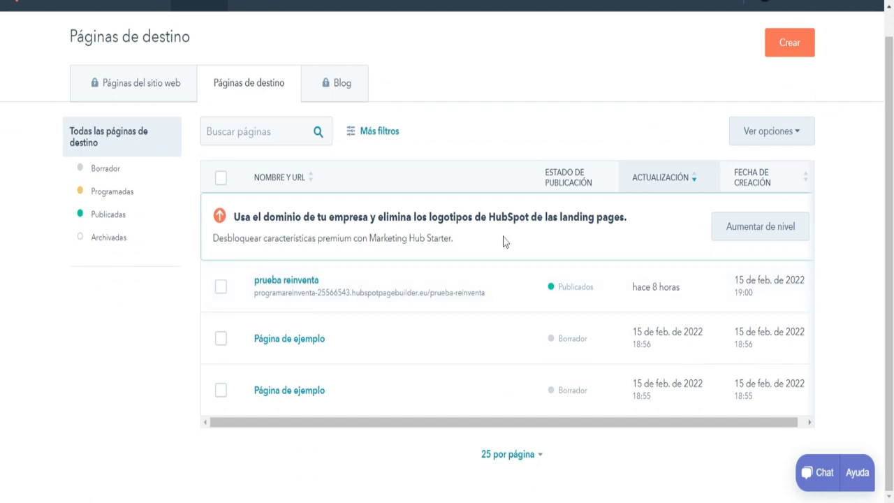
mouse_move(263, 272)
scroll(399, 262, up, 1)
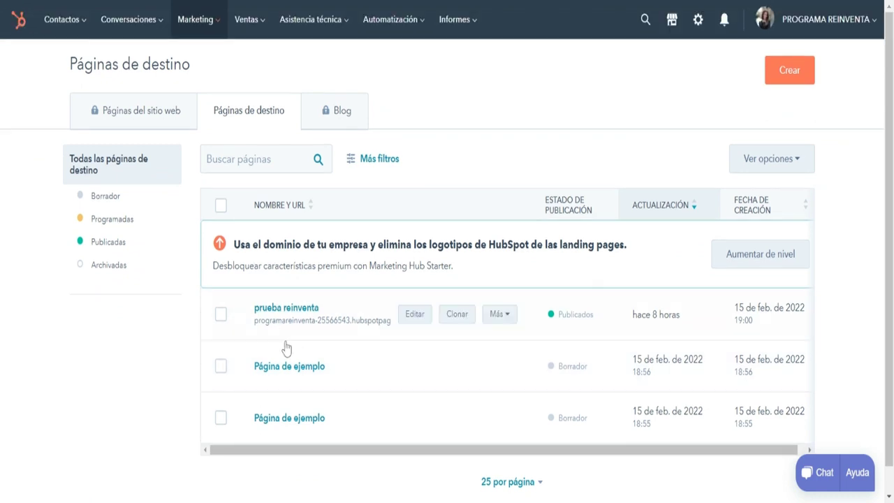
click(245, 331)
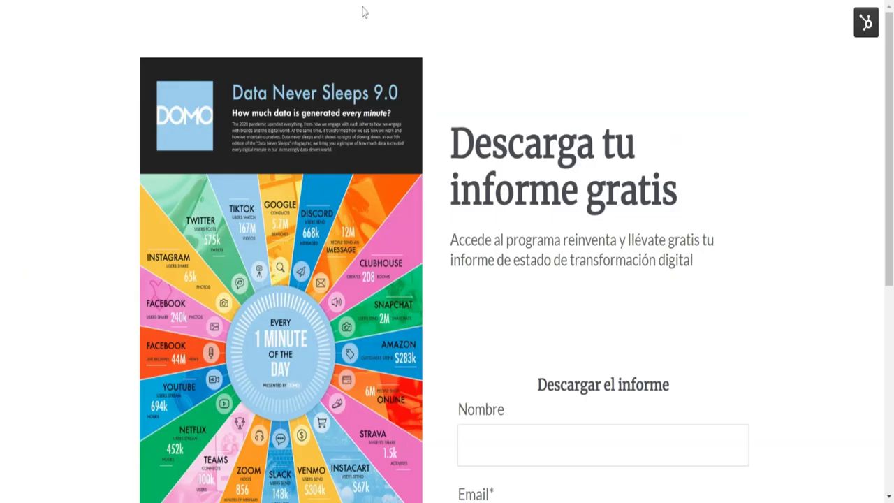
Fill the report-download form's Nombre and Email fields with a test name and address, then submit it.
scroll(362, 12, down, 2)
click(603, 287)
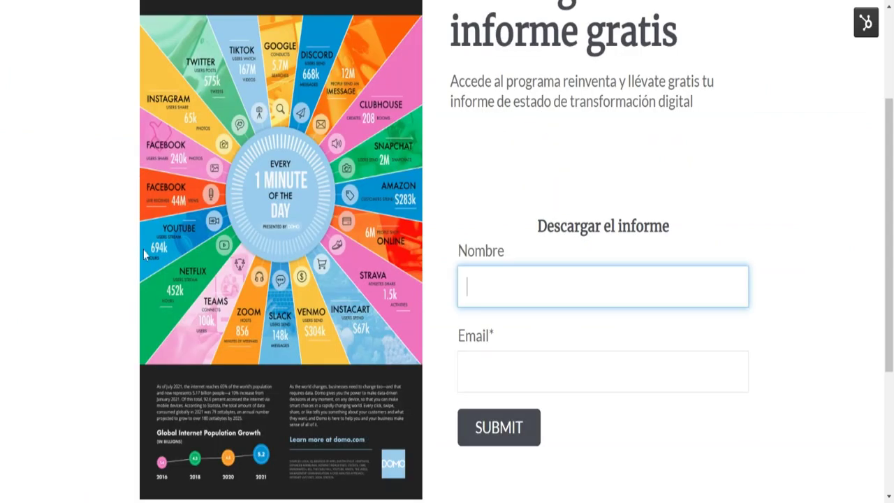
click(735, 142)
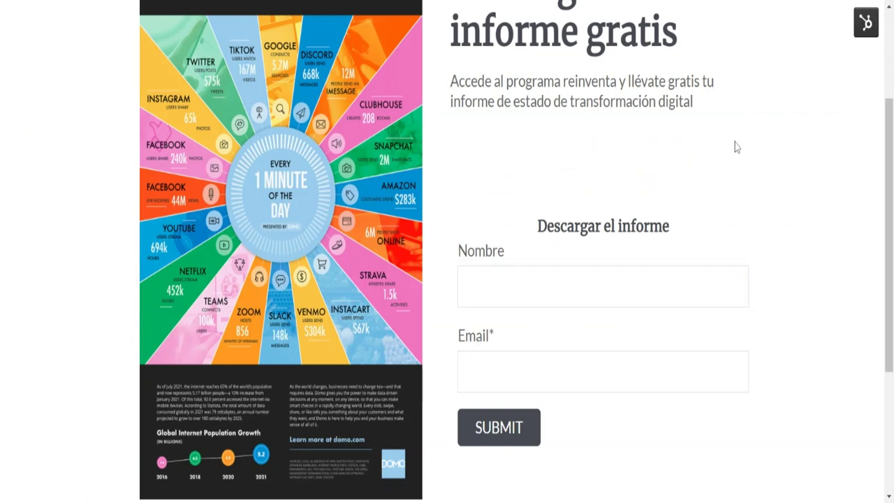
click(603, 286)
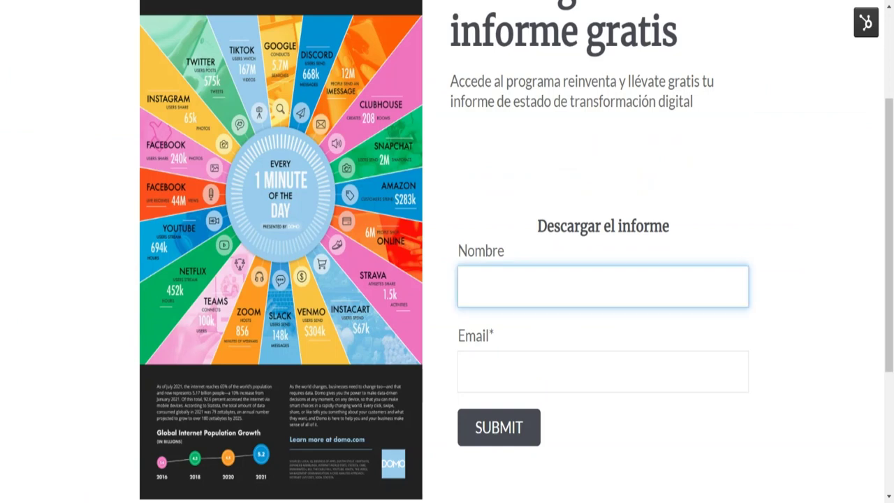
text(Patricia)
click(484, 355)
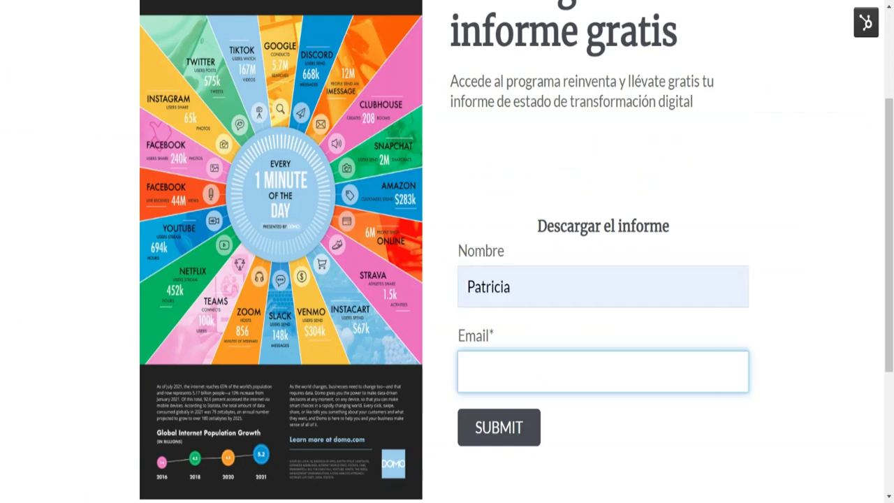
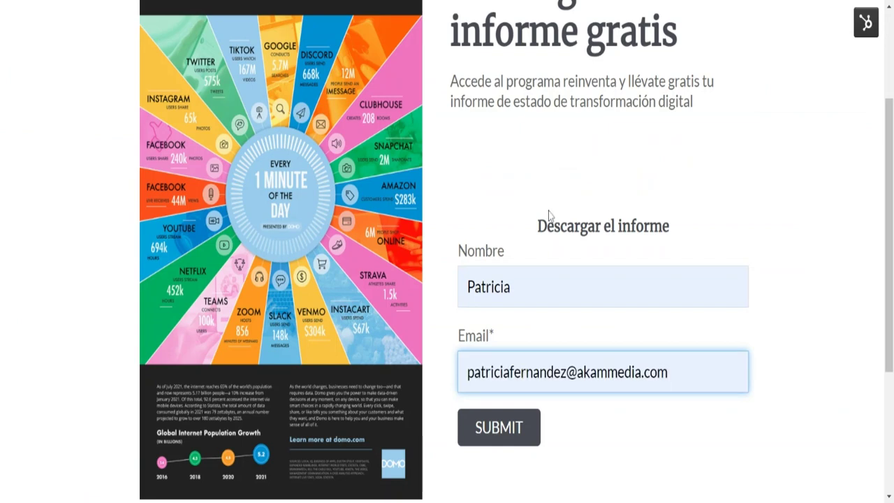
click(524, 476)
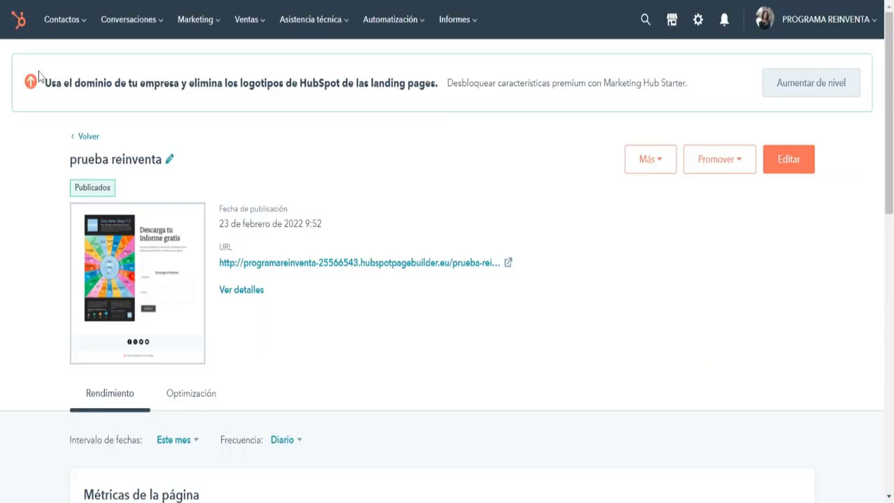
Open the Contactos menu and close it with Esc without choosing anything.
click(62, 19)
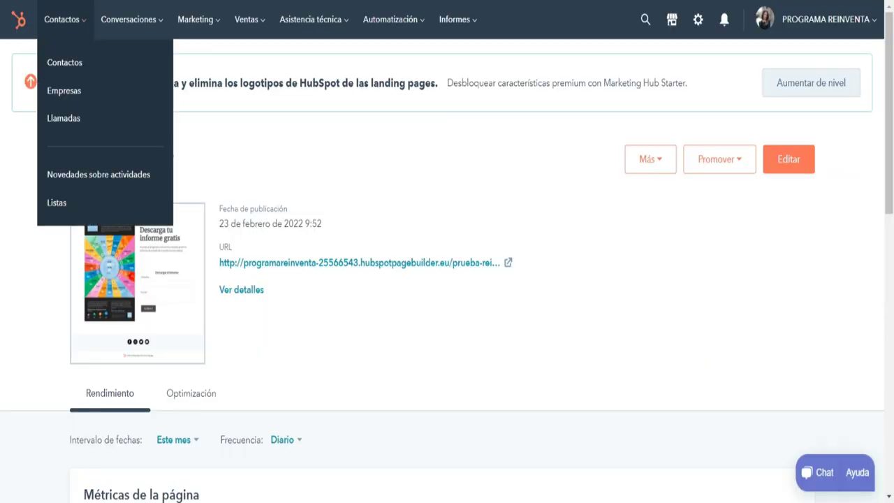
key(Escape)
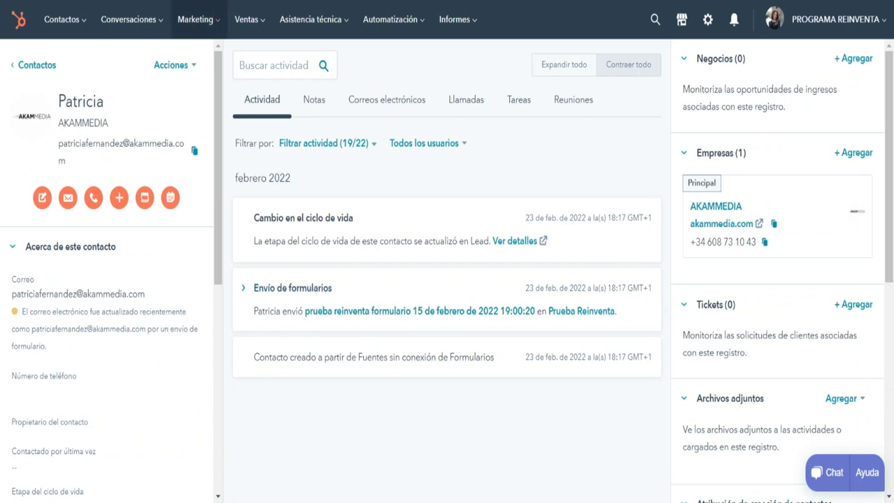
Browse back and forth between the Marketing and Ventas tool menus, then close the Marketing list.
click(196, 19)
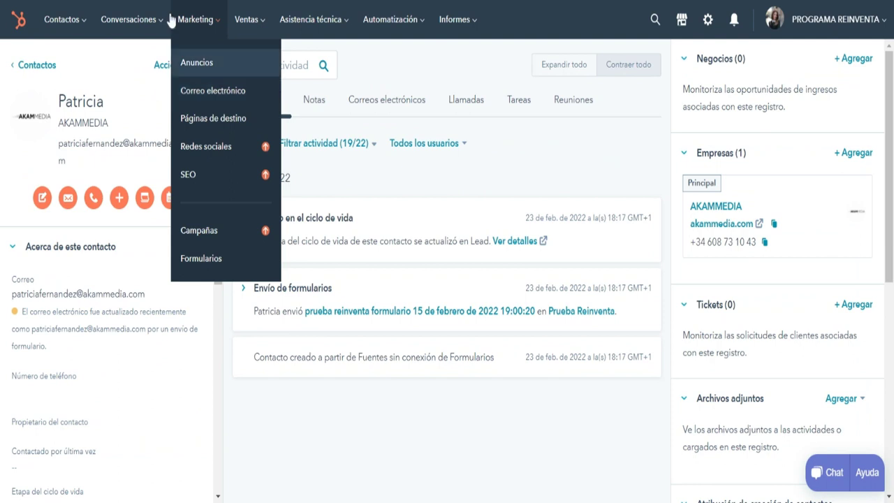
click(246, 20)
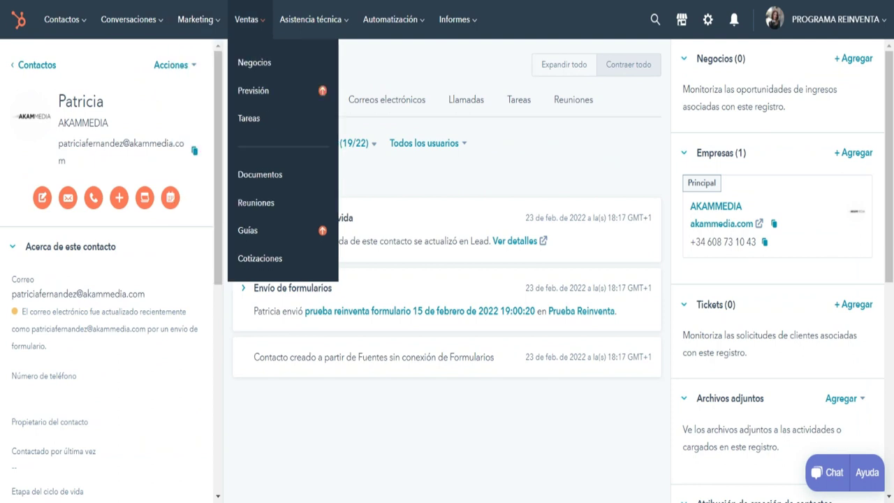
click(195, 19)
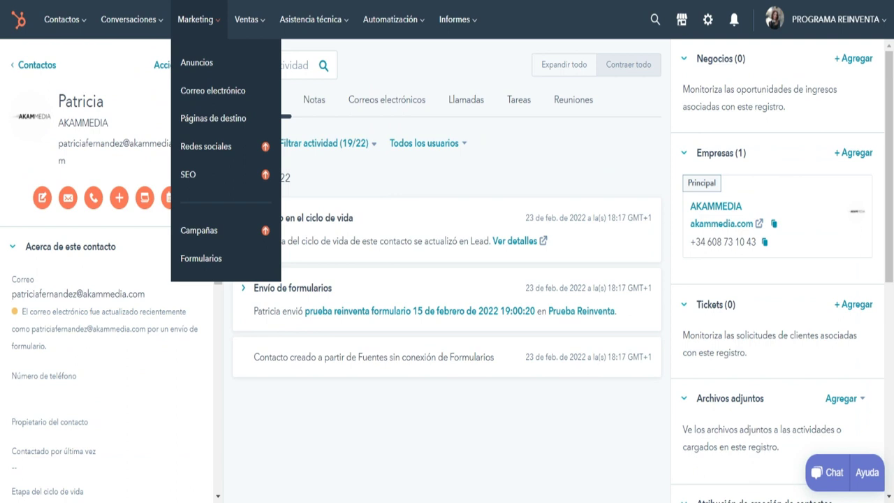
click(246, 20)
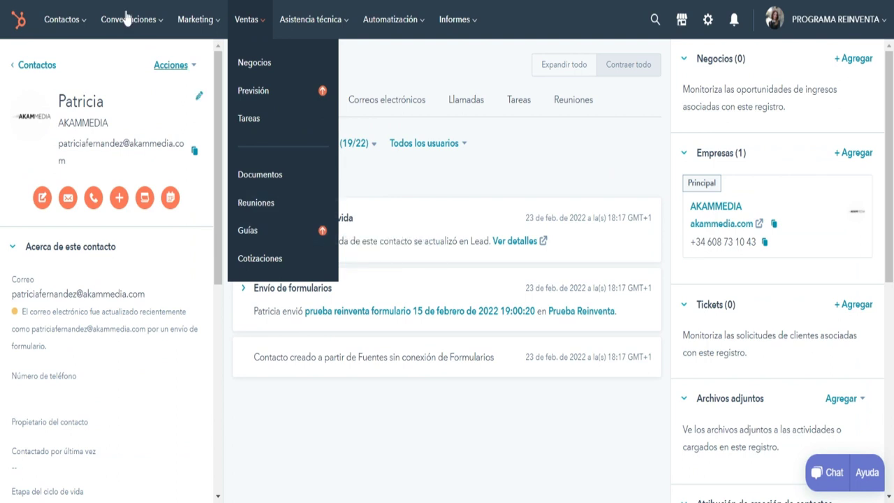
click(196, 19)
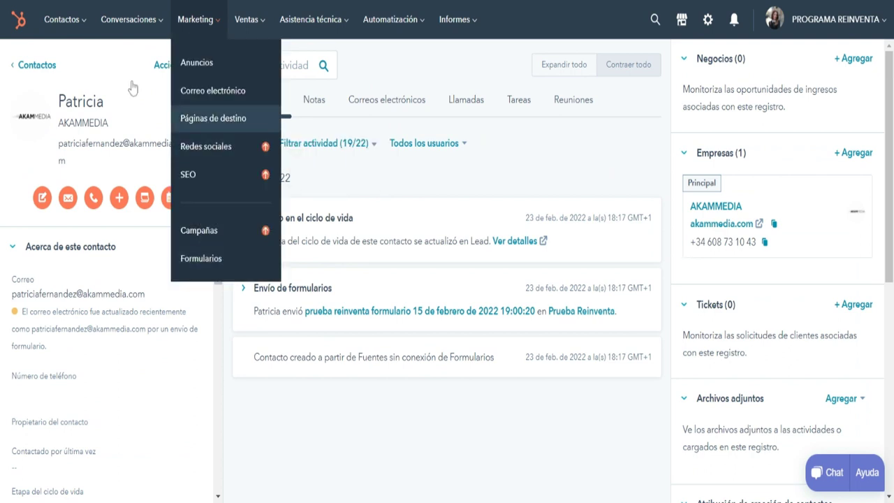
click(140, 272)
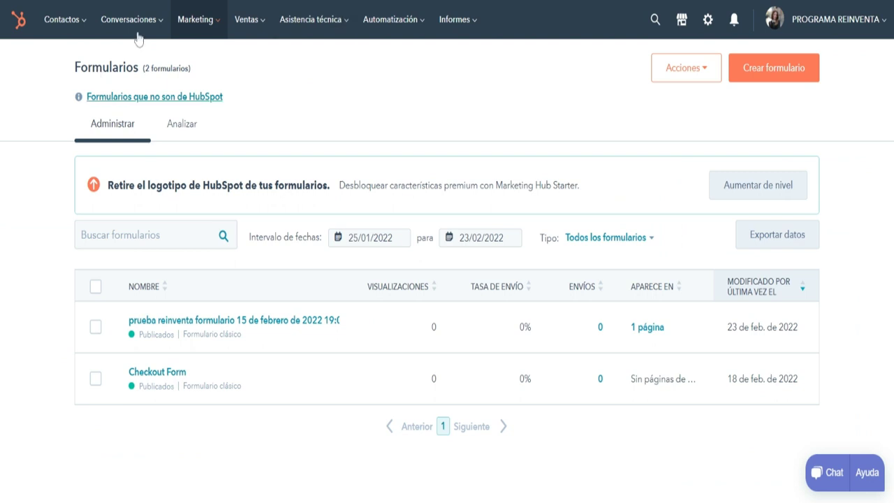
Move from the Marketing menu to the Ventas menu to reach Negocios.
click(196, 20)
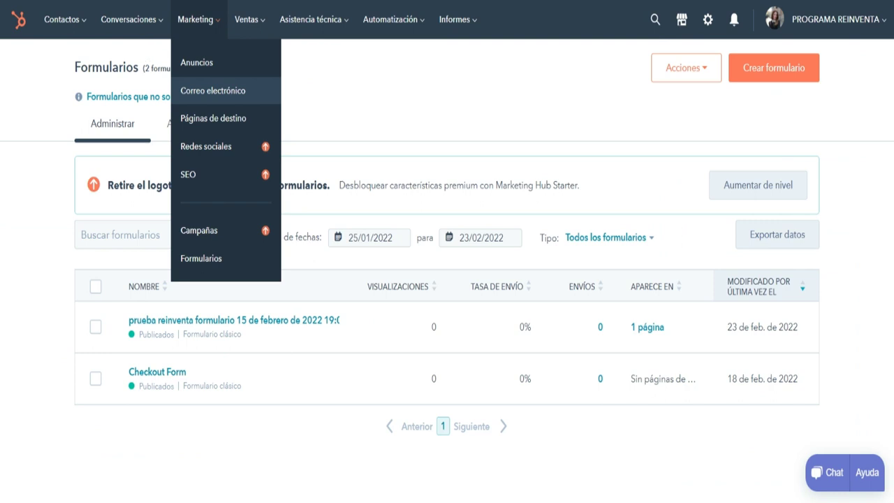
click(249, 19)
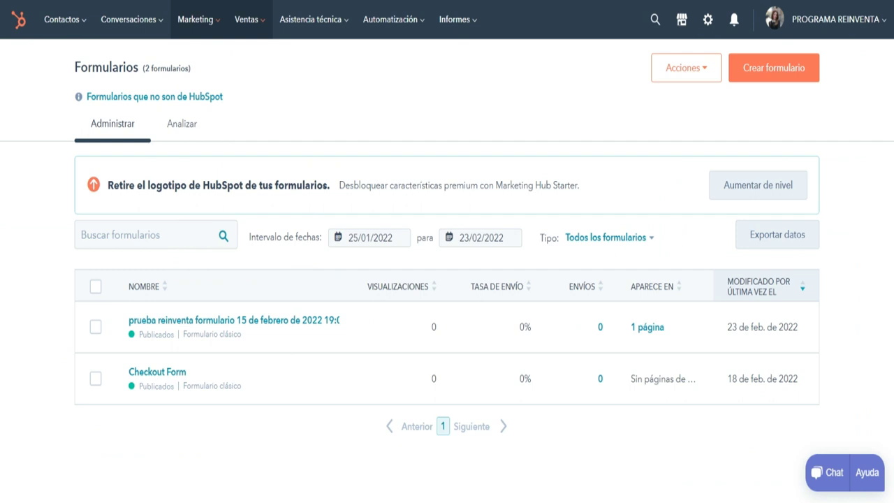
click(249, 19)
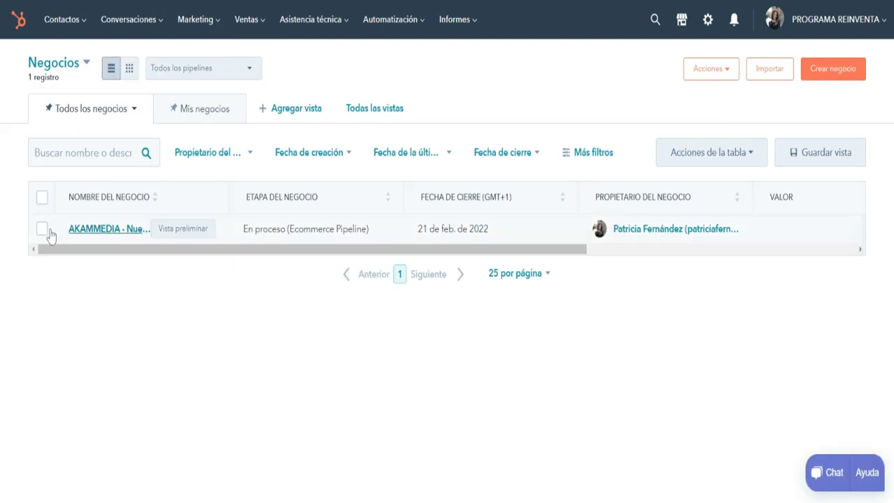
click(49, 21)
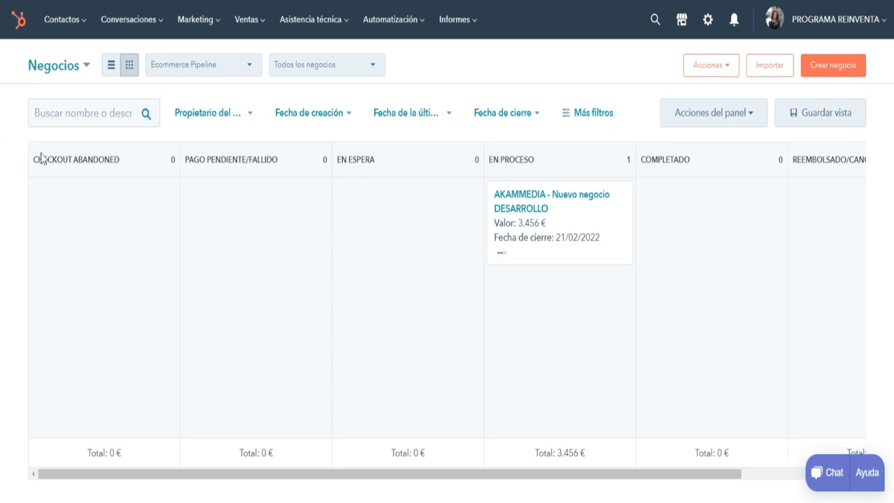
click(111, 65)
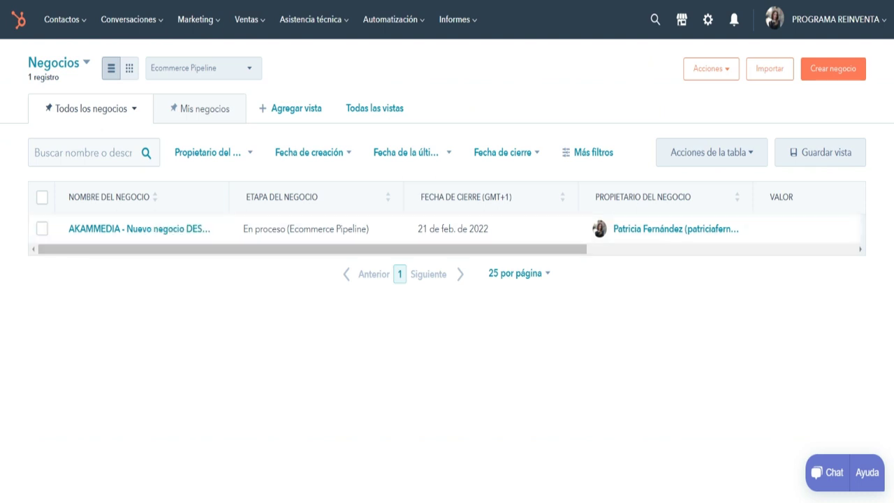
Show the deals as pipeline stage columns, then open the Ventas menu to reach Tareas.
click(130, 68)
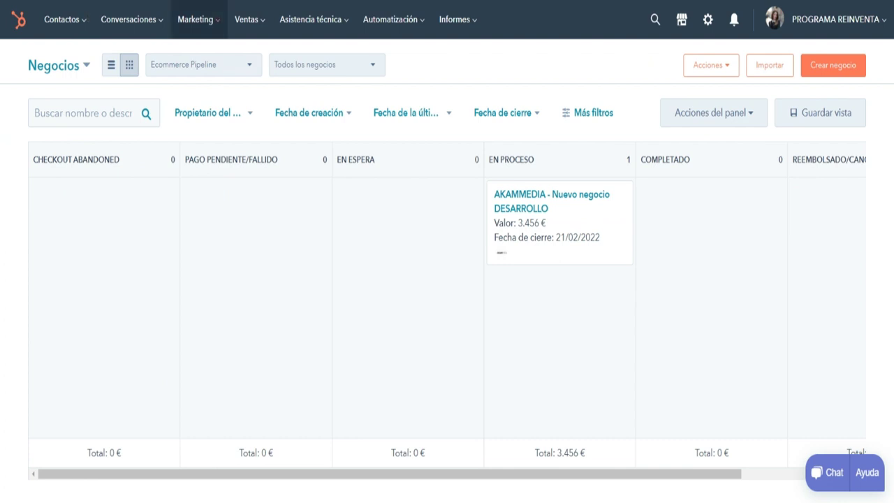
click(247, 19)
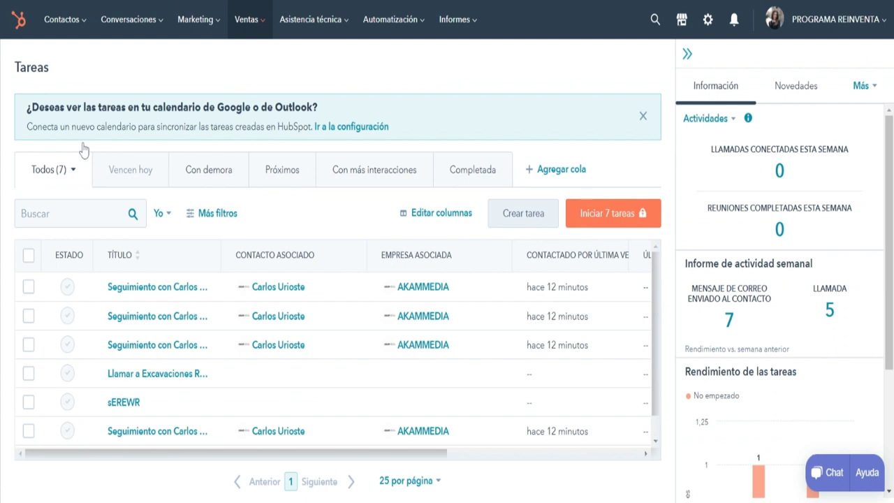
Step through the Vencen hoy, Con demora, Próximos and Con más interacciones task tabs.
click(98, 168)
click(178, 168)
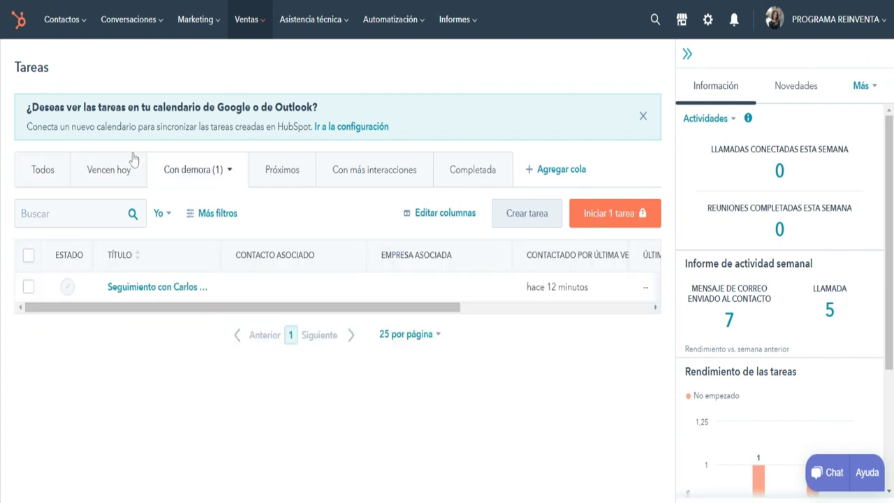
click(243, 163)
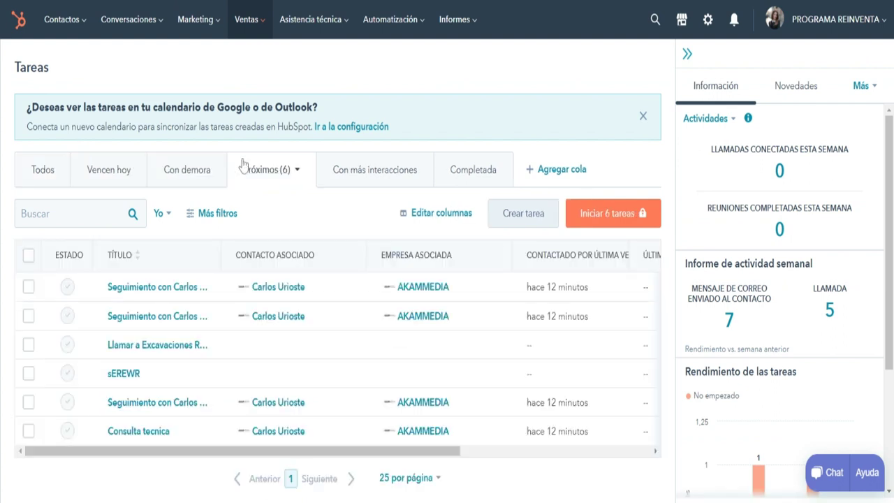
click(391, 160)
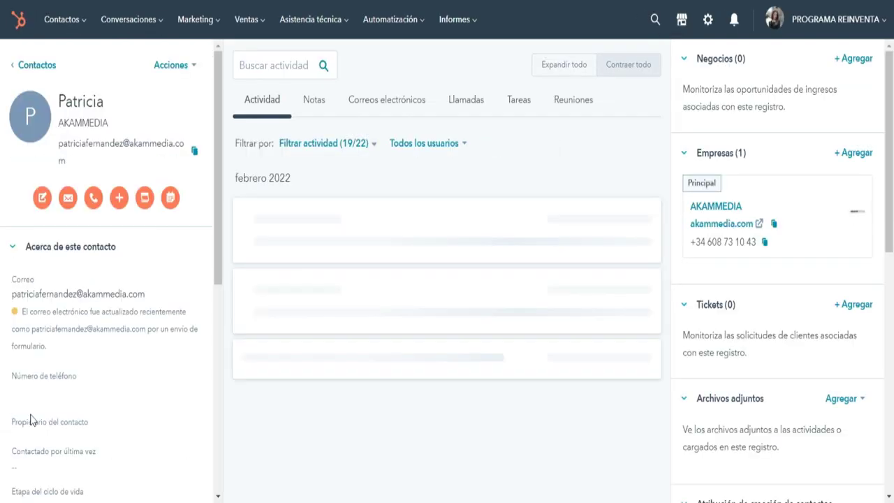
Go back to the Contactos list with the Alt+Left shortcut.
key(alt+Left)
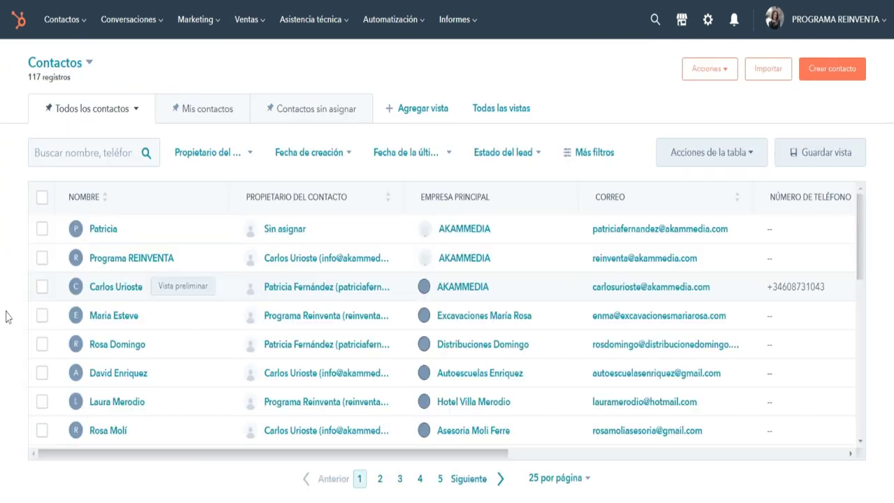
Open the AKAMMEDIA manager's record and draft a note with a follow-up task.
key(Return)
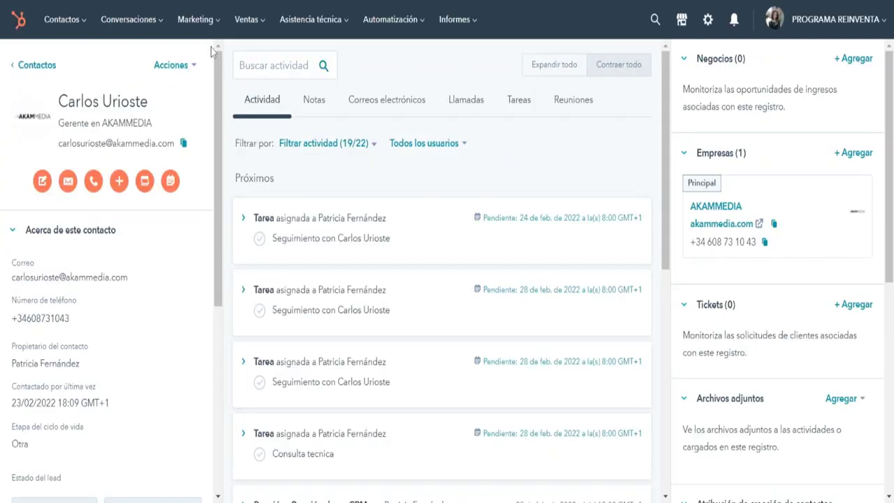
click(314, 99)
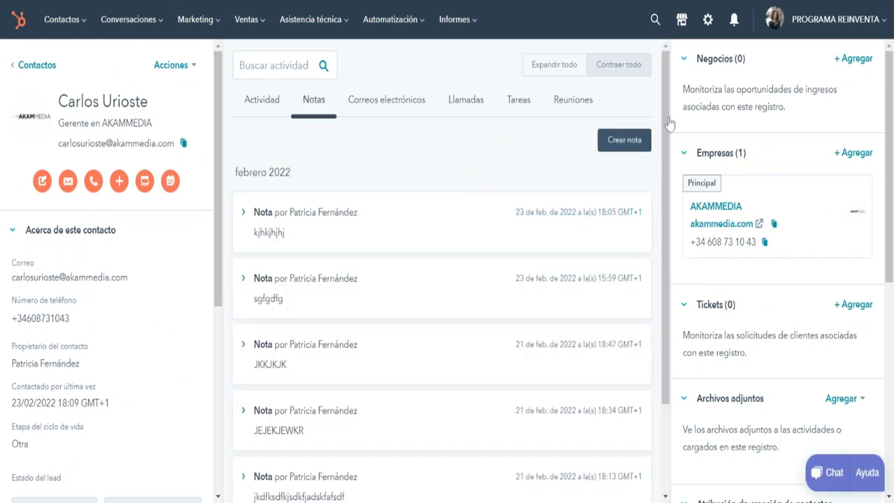
click(624, 139)
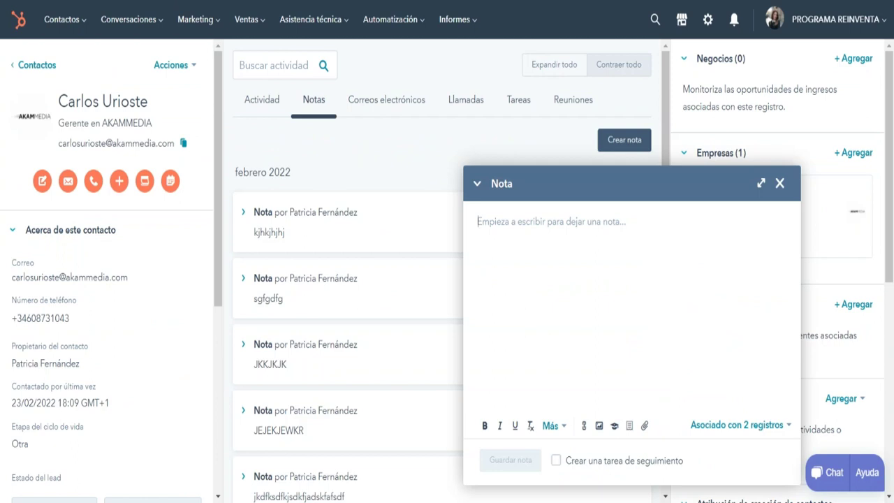
click(556, 460)
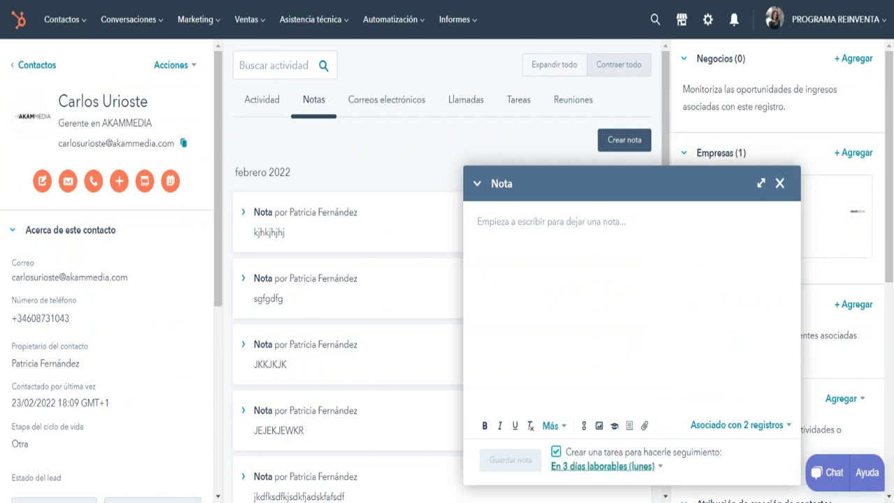
click(602, 466)
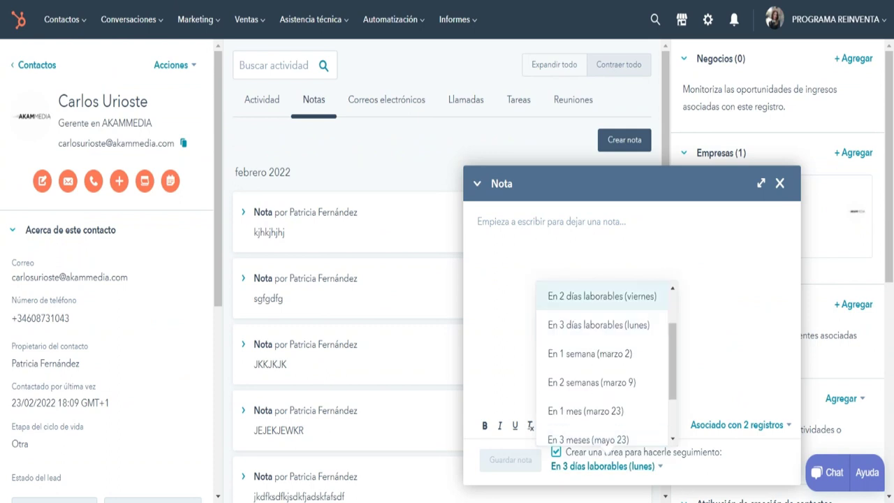
Discard the note and start a new email to the contact from the Correos electrónicos tab.
click(779, 183)
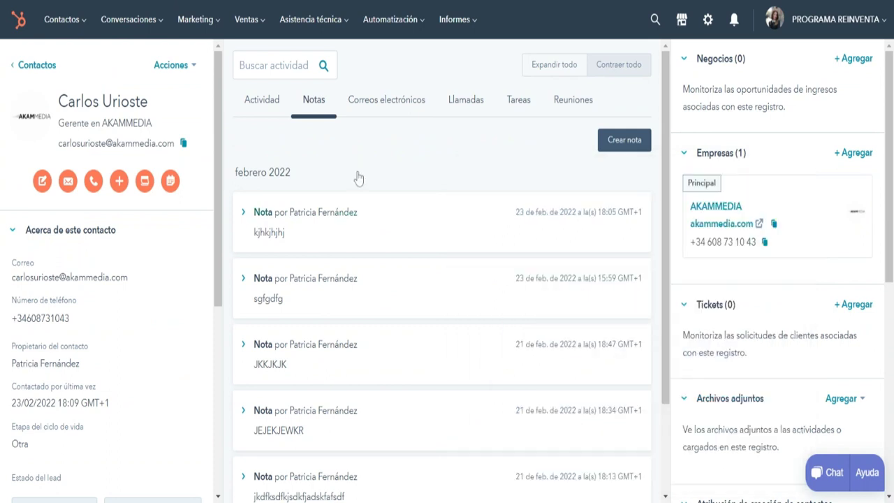
click(364, 100)
click(621, 139)
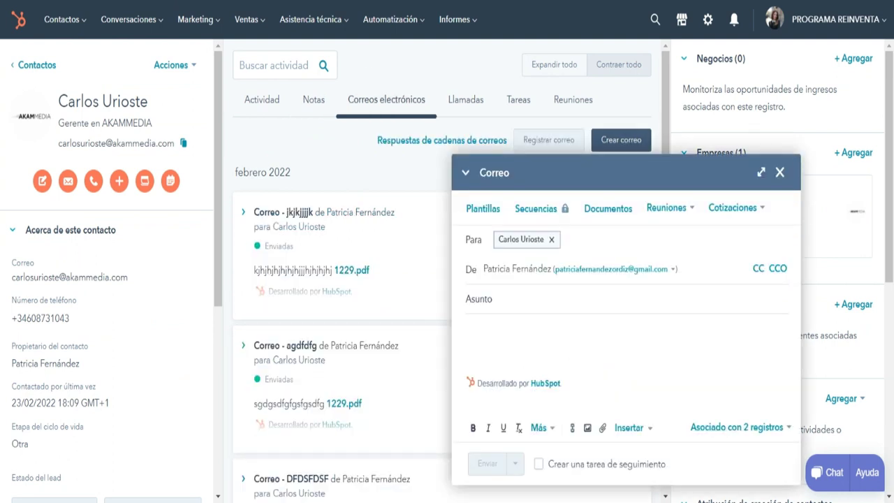
Discard the unsent email draft and show the contact's logged calls.
click(538, 464)
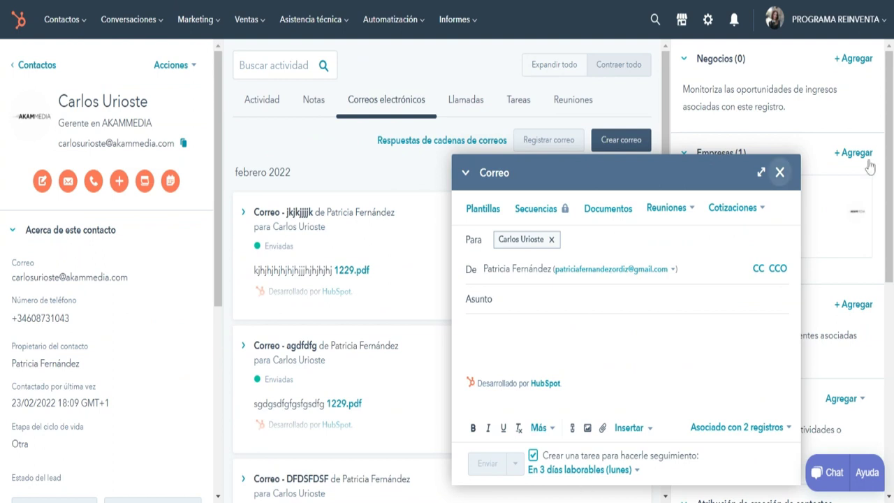
click(780, 172)
click(477, 79)
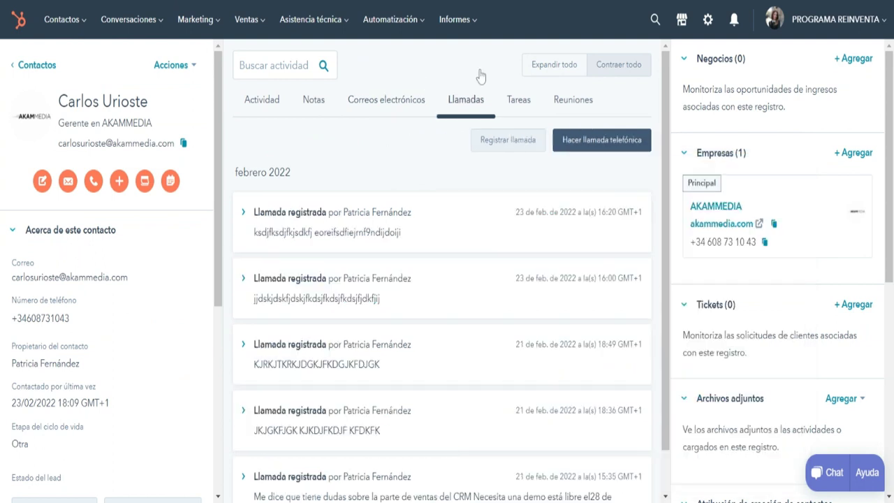
Try placing a phone call, then start logging one with a follow-up task and cancel it.
click(605, 139)
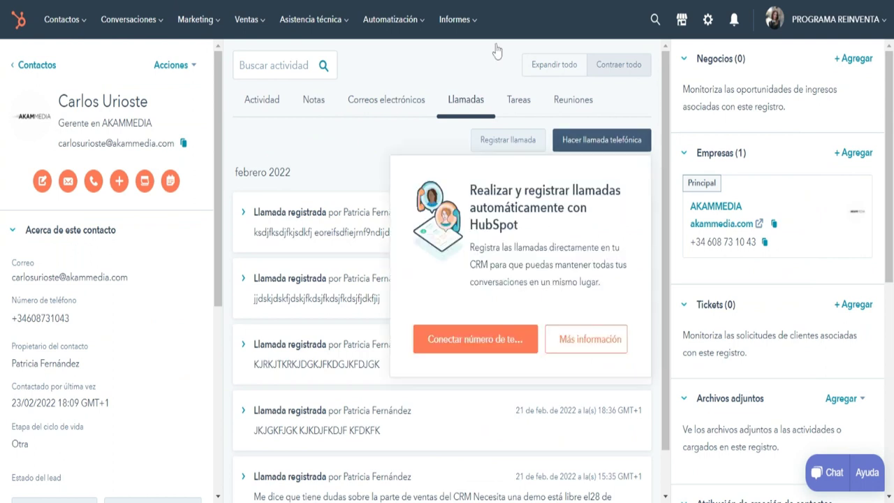
click(454, 96)
click(508, 140)
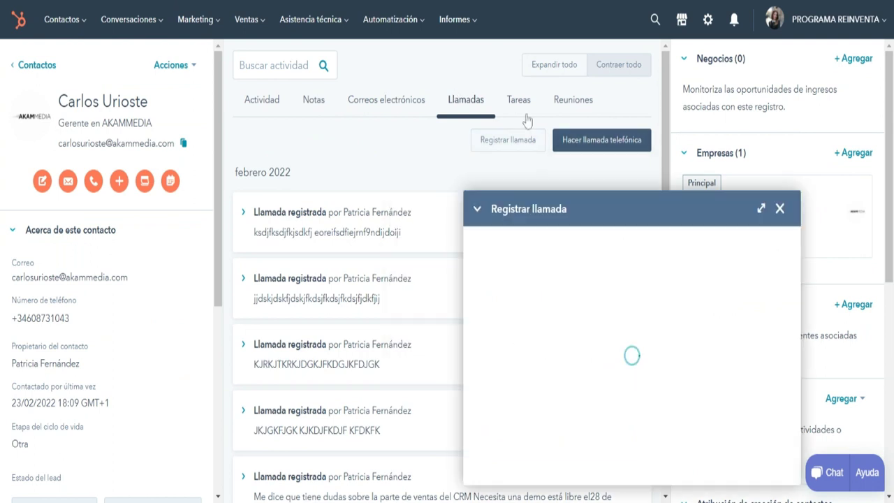
click(573, 463)
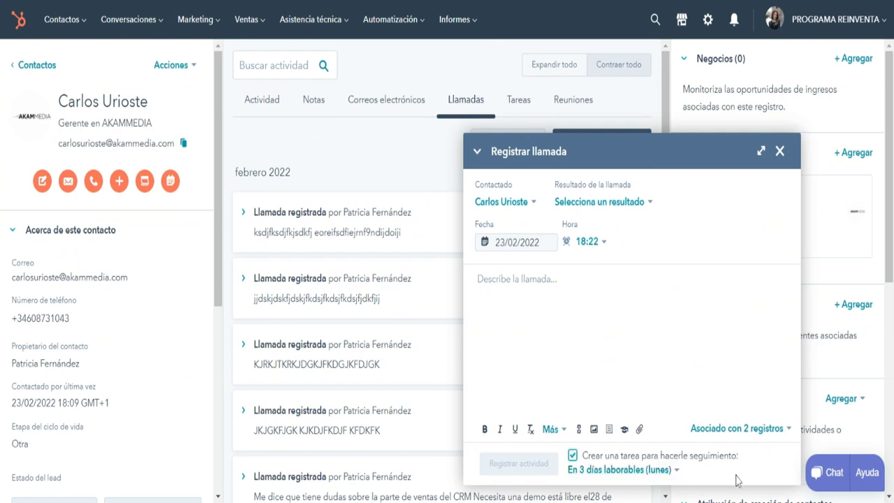
click(620, 469)
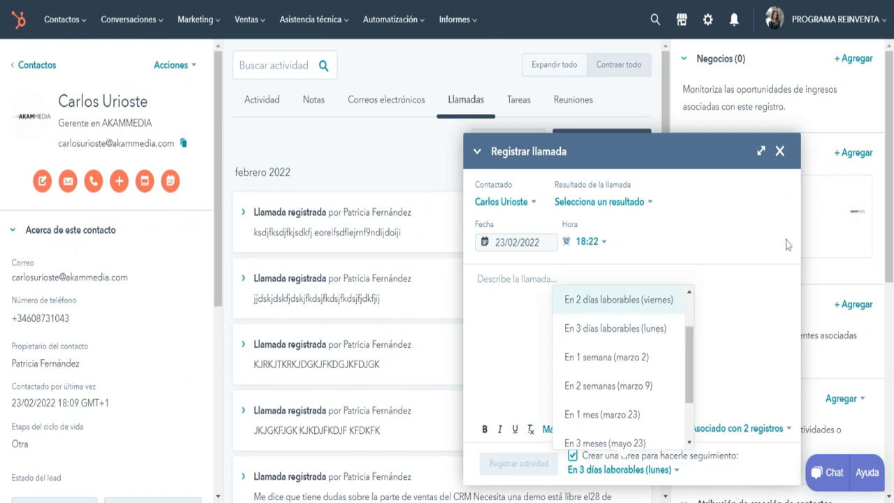
click(780, 150)
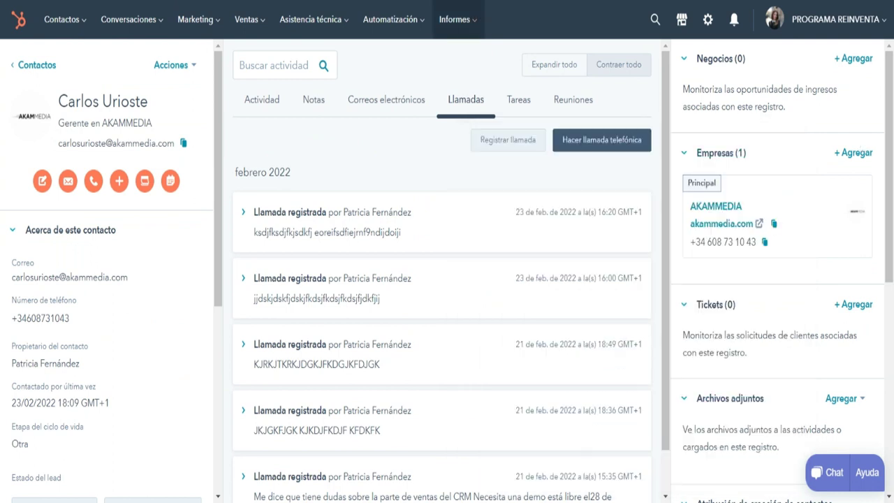
Show the contact's Tareas tab, then open and dismiss the Ventas menu.
click(527, 93)
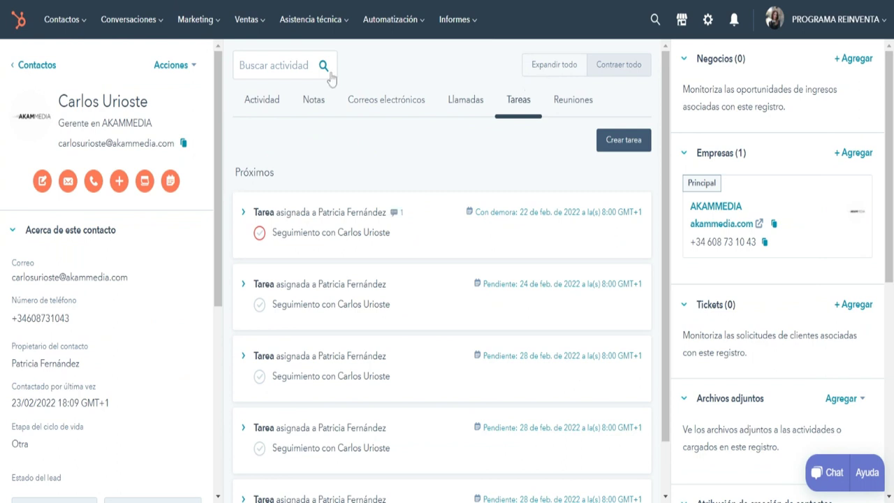
click(248, 20)
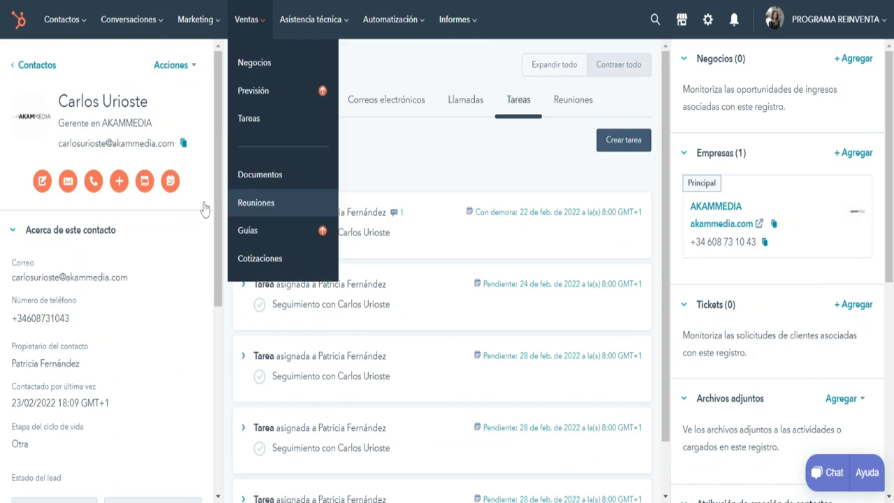
click(202, 84)
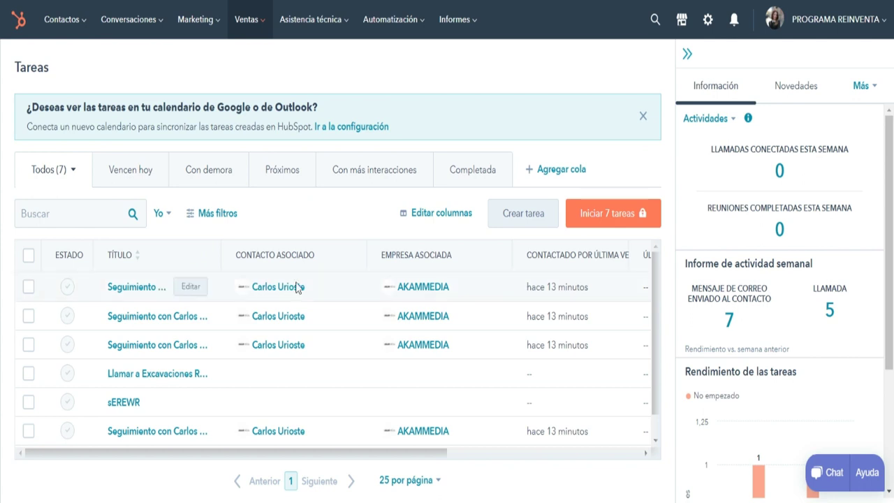
Open Reuniones from the Ventas menu to reach the meeting scheduling introduction page.
click(248, 19)
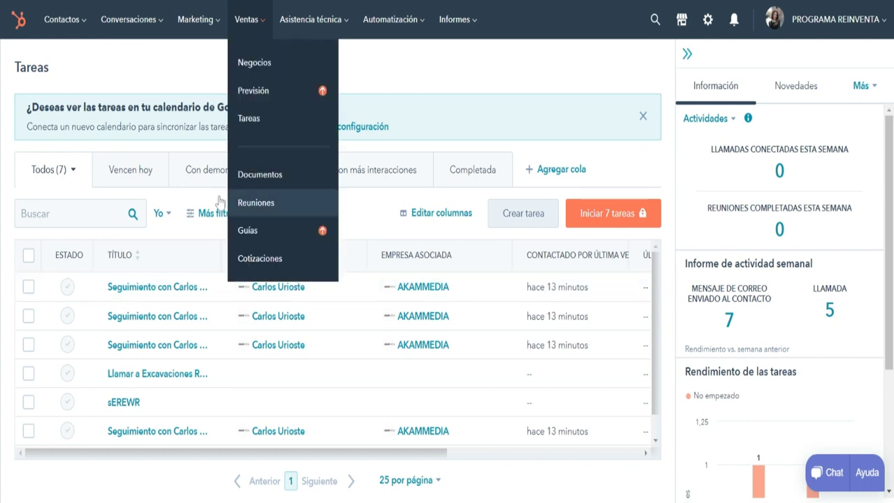
click(230, 151)
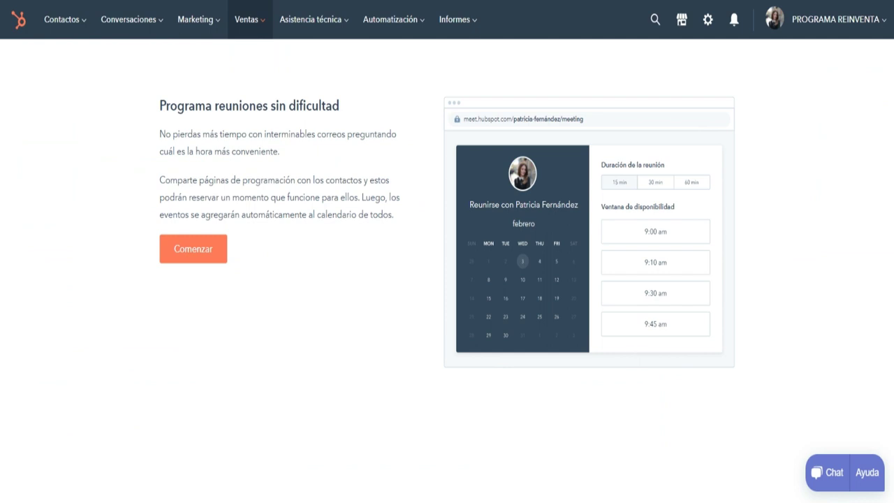
Browse the Ventas, Automatización and Asistencia técnica menus, returning to the Negocios deals dashboard.
click(246, 19)
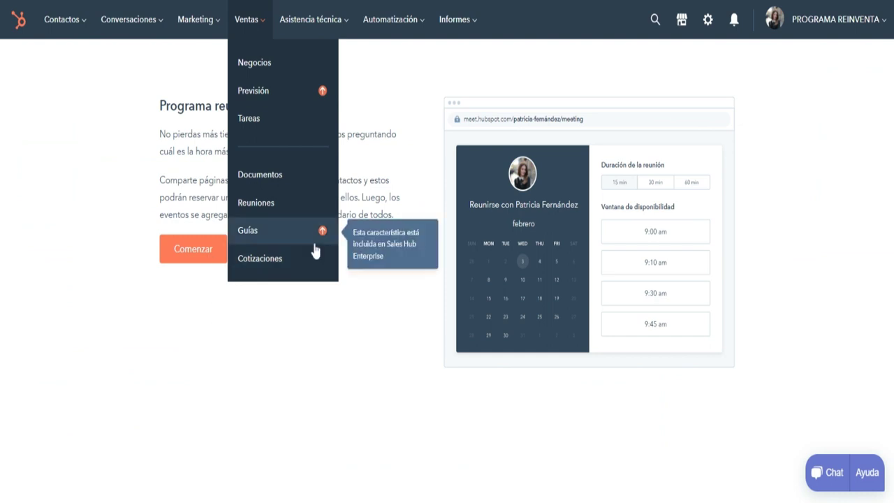
click(389, 19)
click(311, 19)
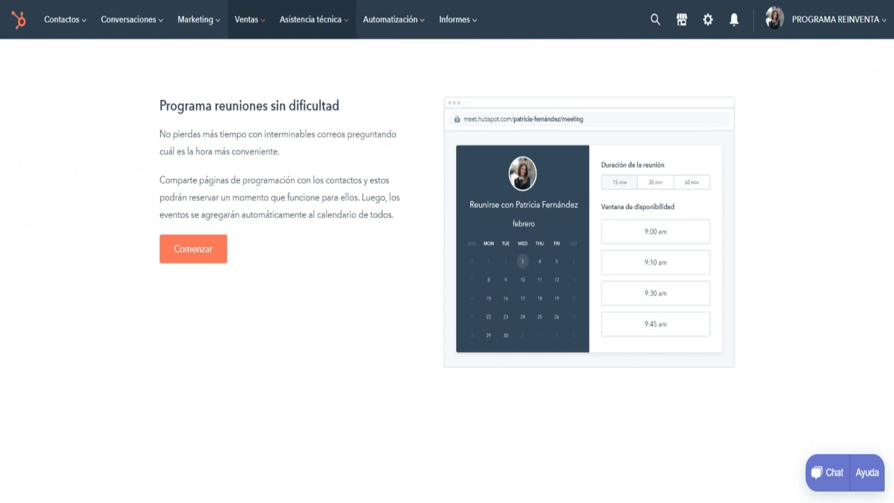
click(310, 19)
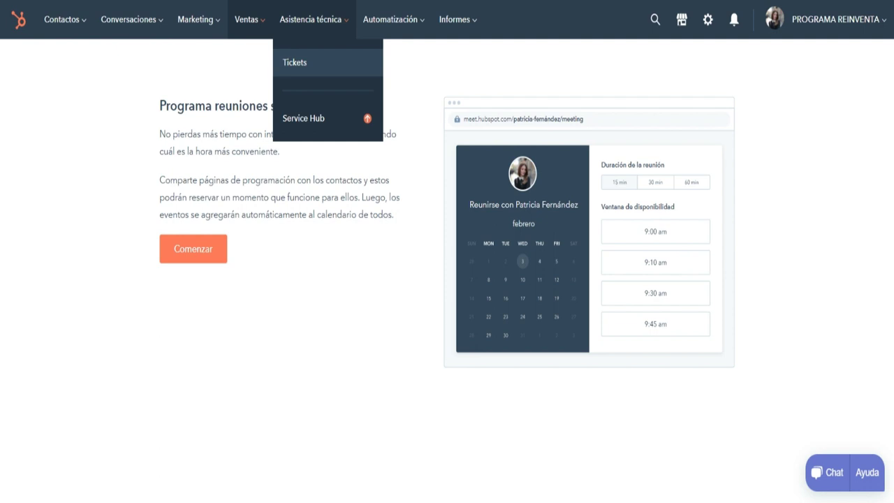
mouse_move(458, 20)
mouse_move(311, 37)
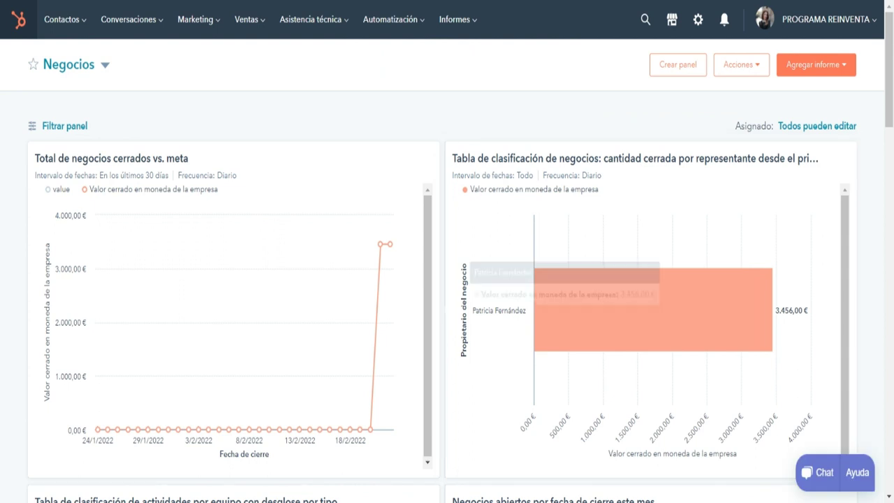
click(455, 19)
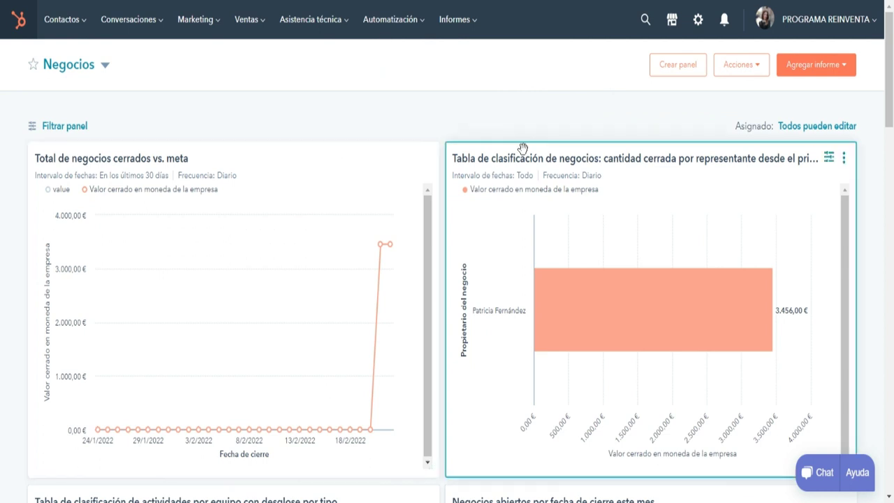
click(474, 22)
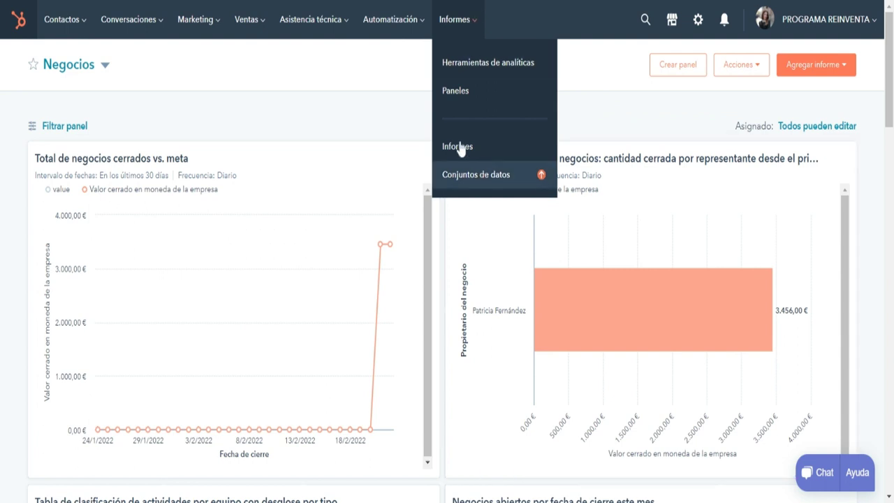
click(246, 19)
click(195, 18)
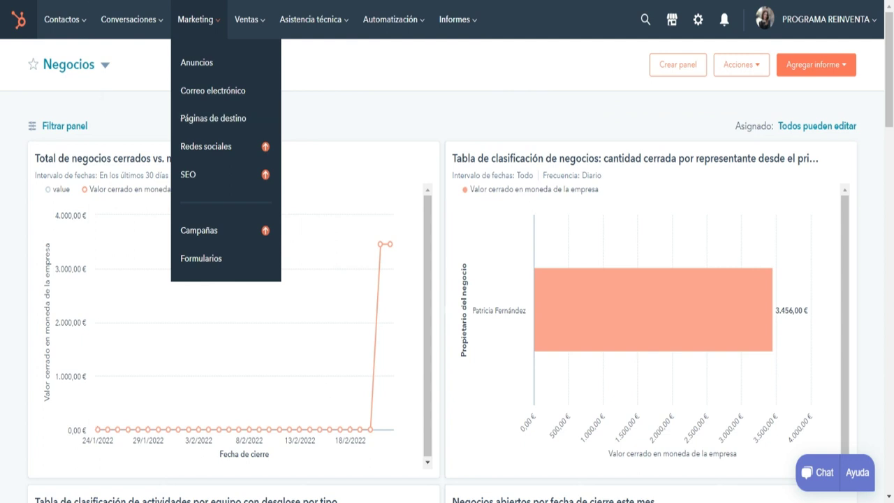
click(61, 19)
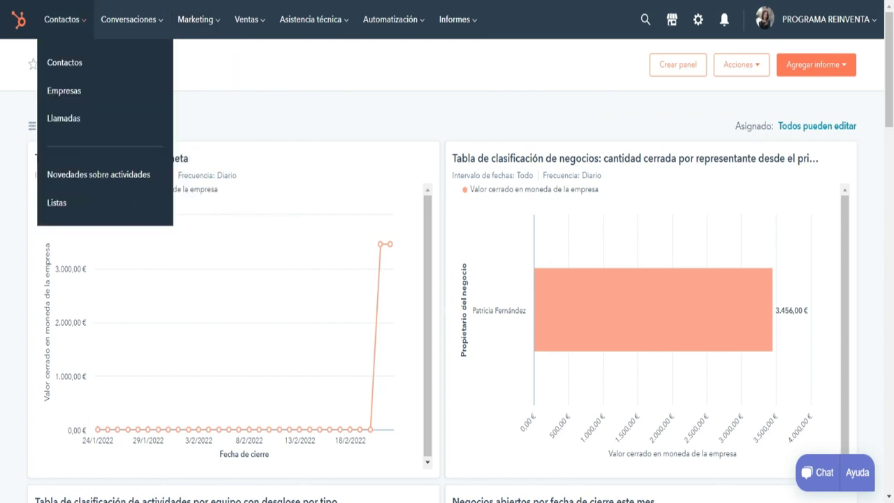
click(246, 19)
click(390, 19)
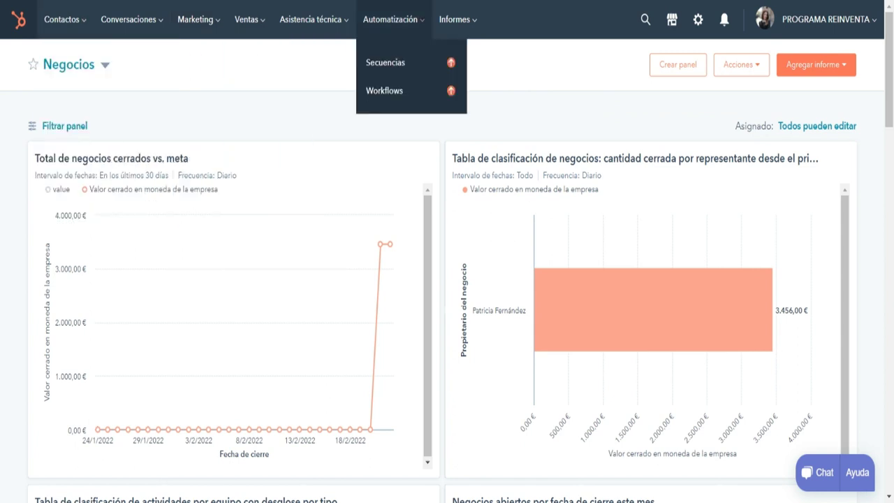
click(455, 18)
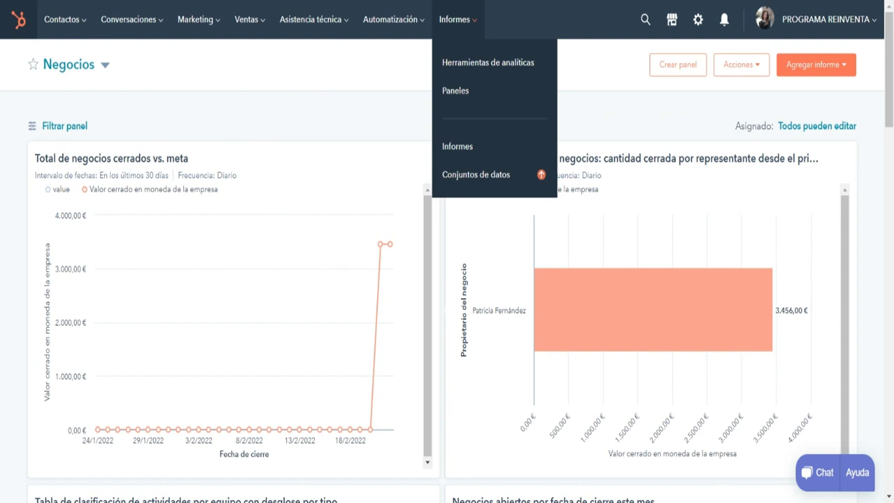
click(311, 19)
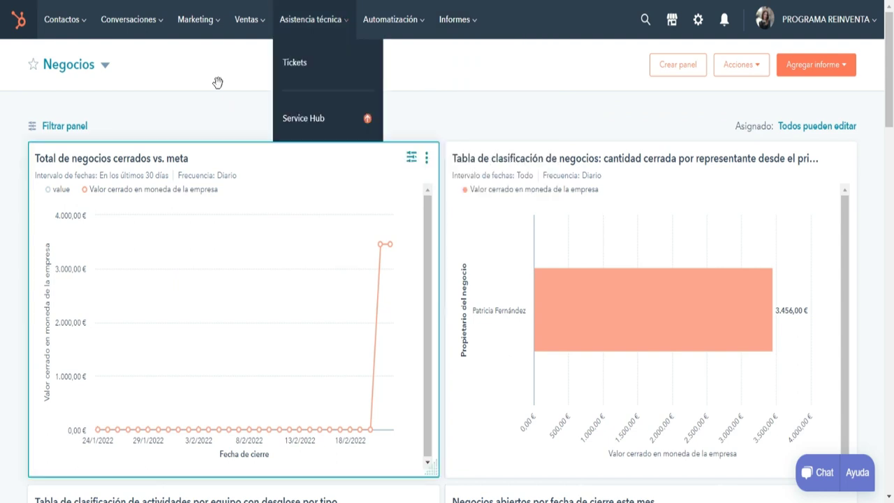